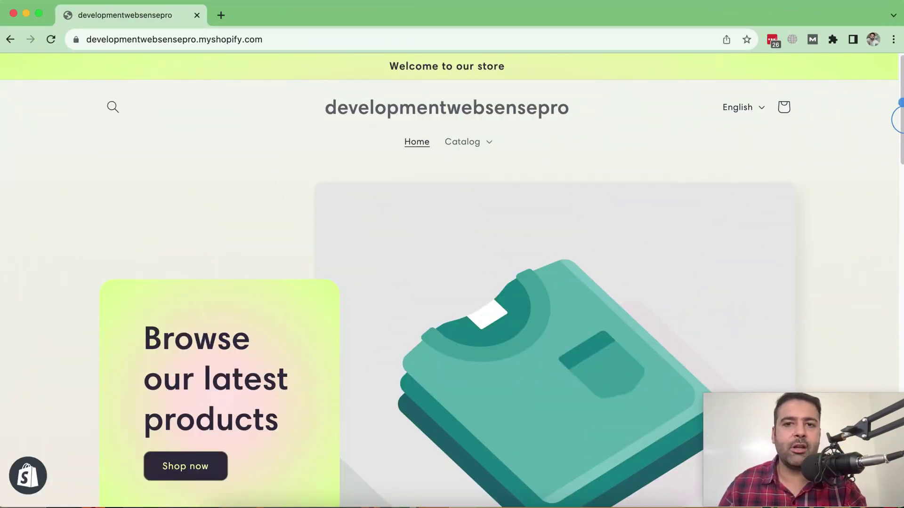
Switch the storefront from English to Español and scroll through the translated homepage
{"action": "mouse_move", "coordinate": [897, 112]}
{"action": "left_mouse_down"}
{"action": "mouse_move", "coordinate": [898, 410]}
{"action": "mouse_move", "coordinate": [898, 101]}
{"action": "left_mouse_up"}
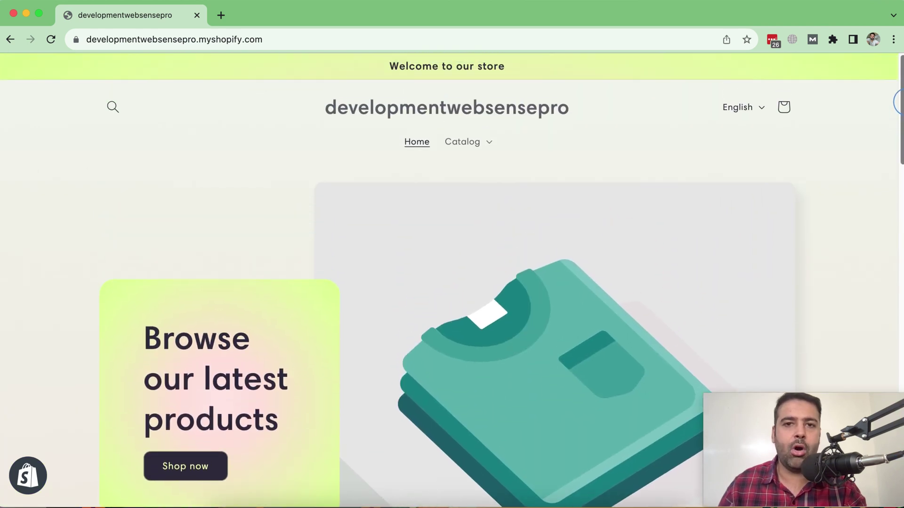
{"action": "left_click", "coordinate": [750, 108]}
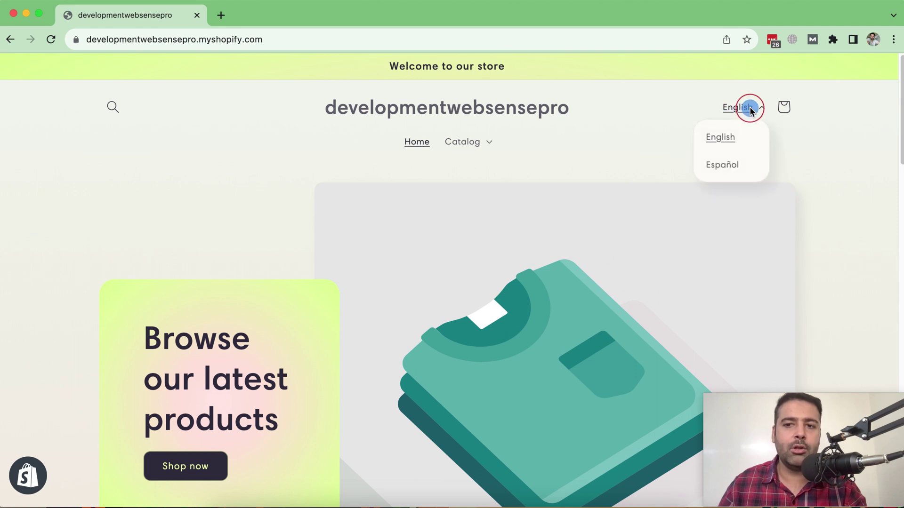
{"action": "left_click", "coordinate": [722, 166]}
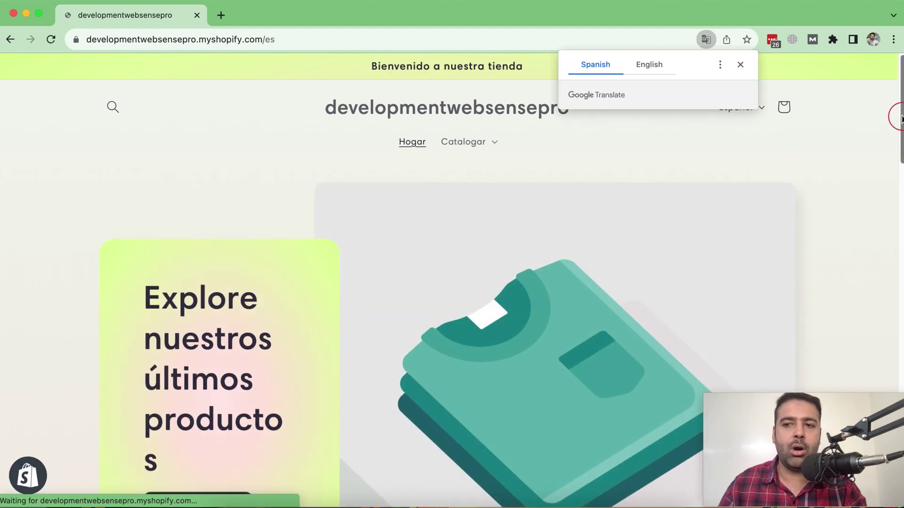
{"action": "left_click_drag", "start_coordinate": [900, 115], "coordinate": [897, 335]}
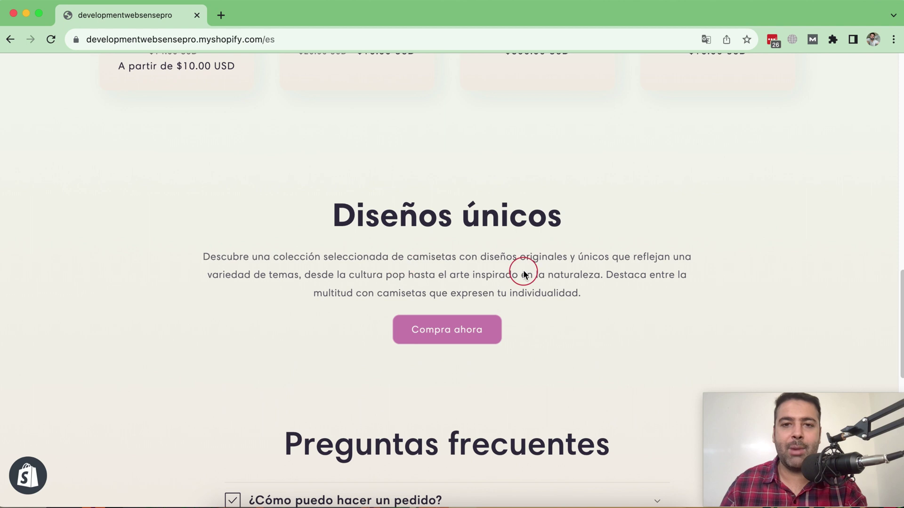
{"action": "left_click_drag", "start_coordinate": [893, 311], "coordinate": [899, 98]}
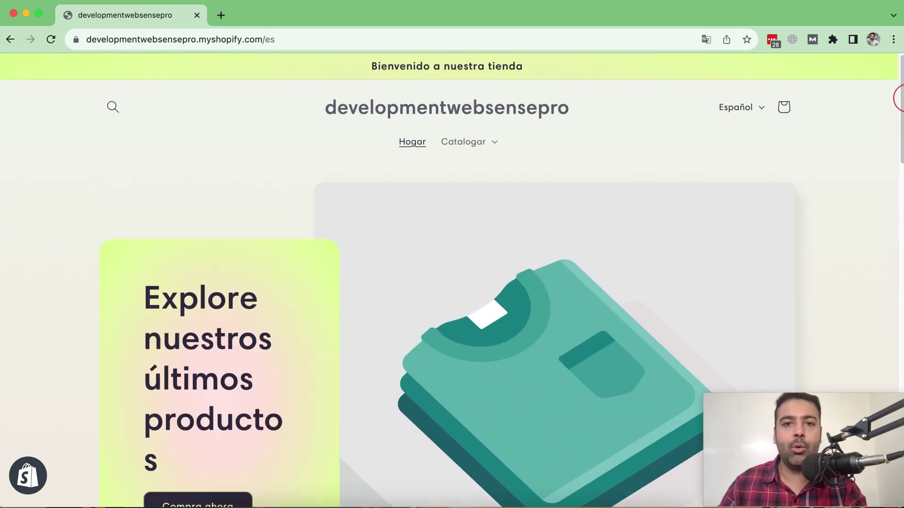
{"action": "left_click", "coordinate": [221, 16]}
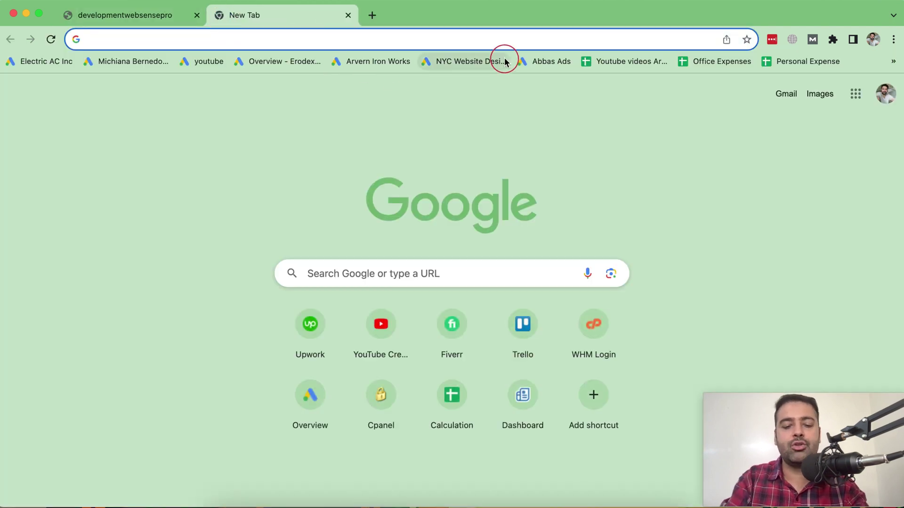
Load the store's myshopify.com/admin address and close the old storefront tab
{"action": "type", "text": "dev"}
{"action": "key", "text": "Right"}
{"action": "type", "text": "/admin"}
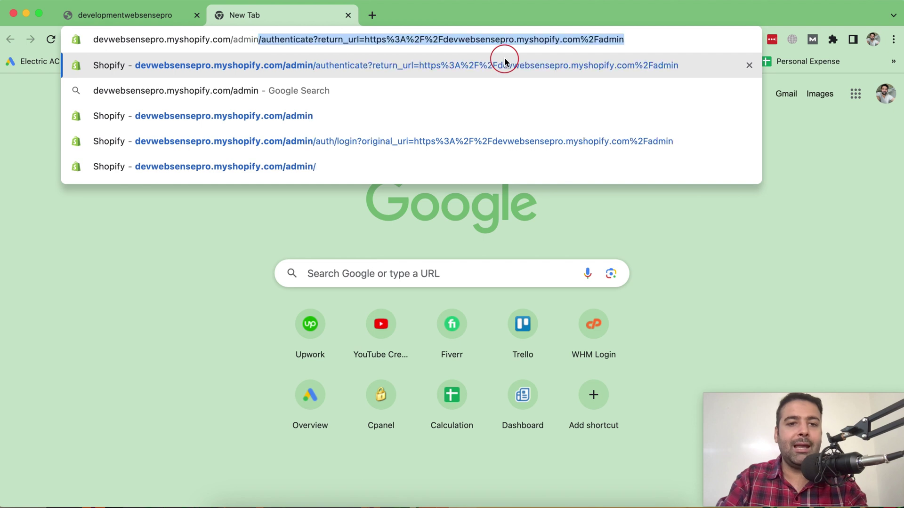
{"action": "key", "text": "Return"}
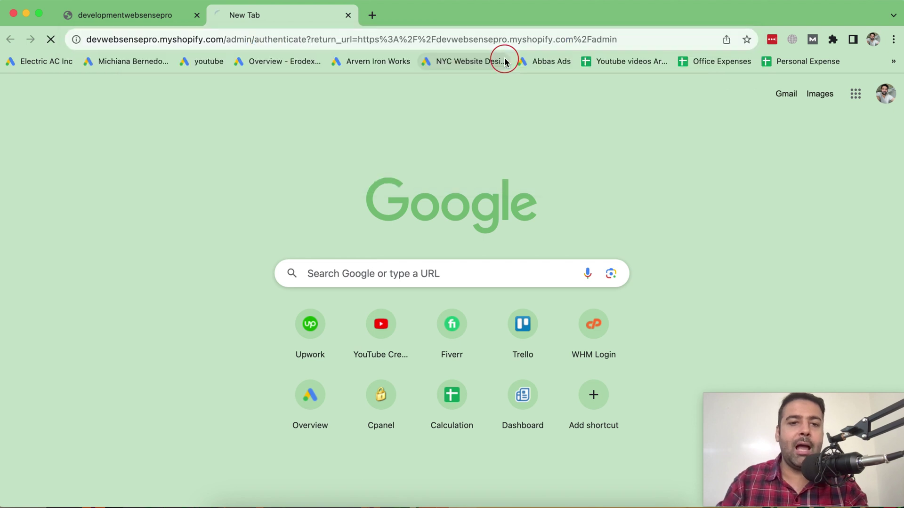
{"action": "left_click", "coordinate": [195, 17]}
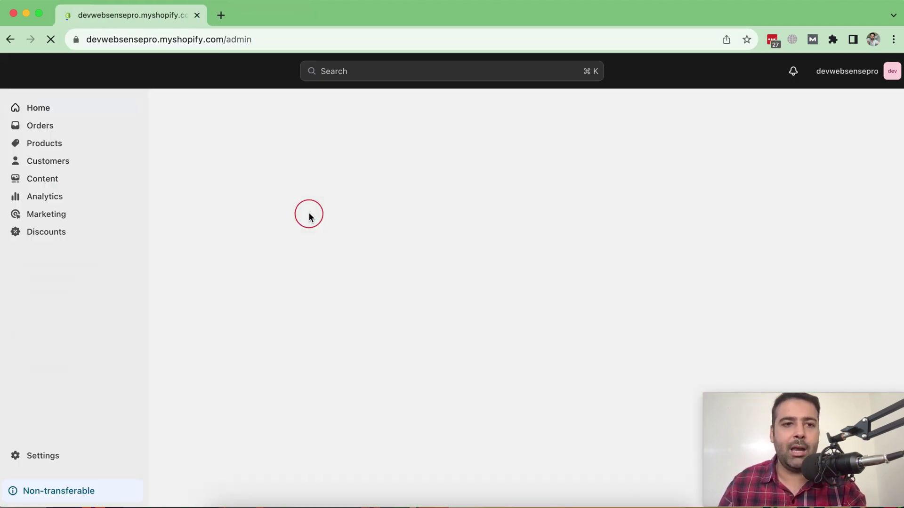
{"action": "left_click", "coordinate": [222, 40]}
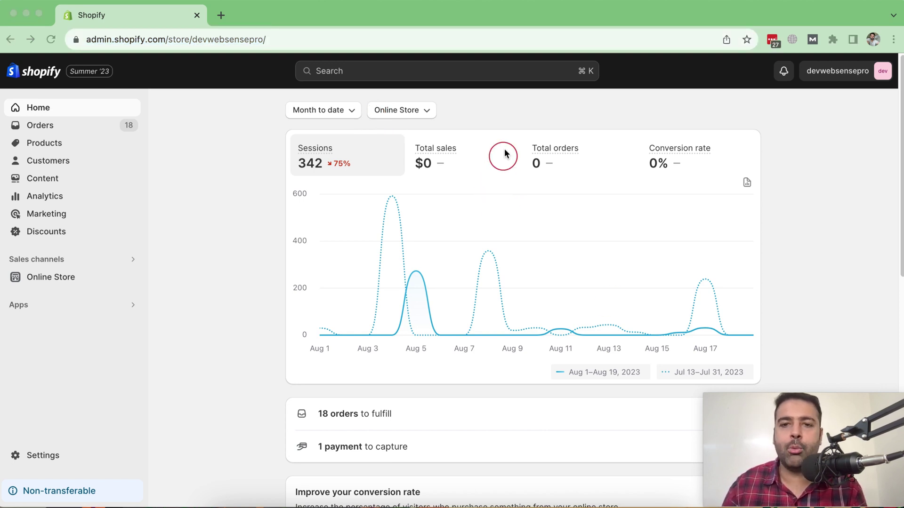
{"action": "left_click", "coordinate": [363, 77]}
Search the Shopify App Store for 'translate and adapt' and open the Translate & Adapt listing
{"action": "type", "text": "tr"}
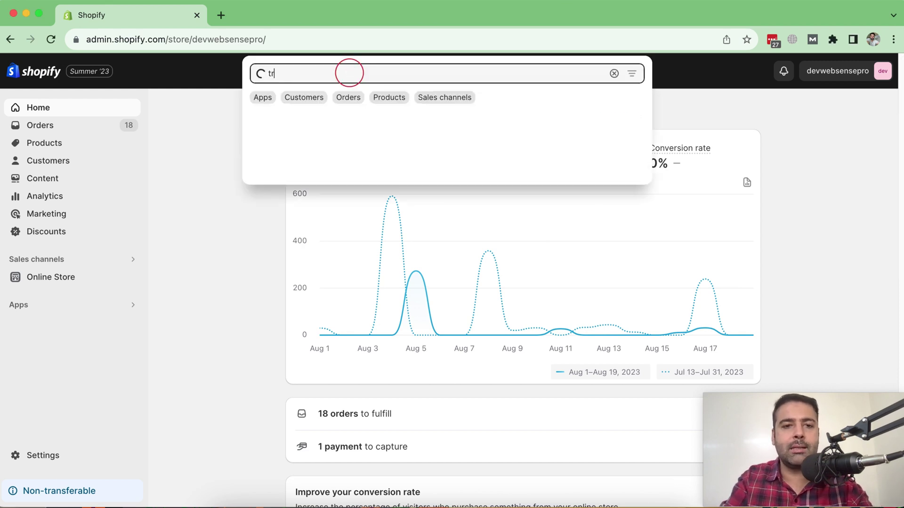
{"action": "type", "text": "anslate and "}
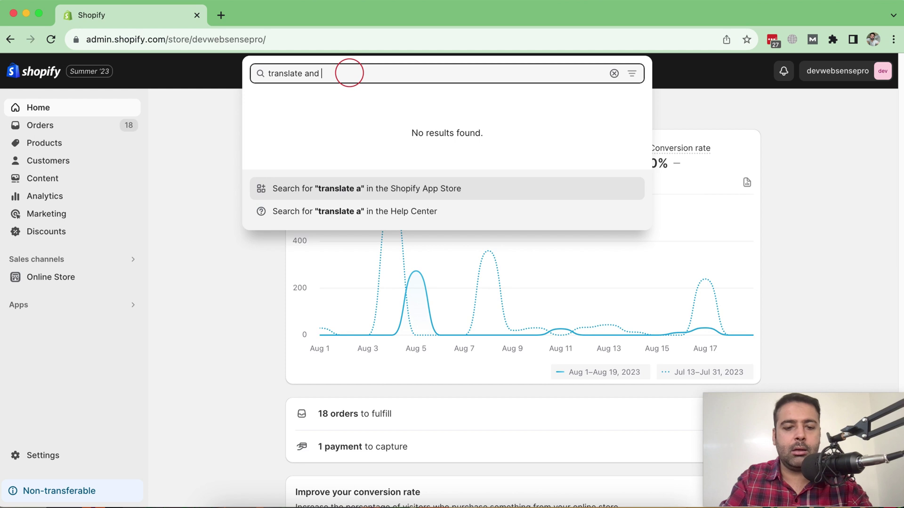
{"action": "type", "text": "adapt"}
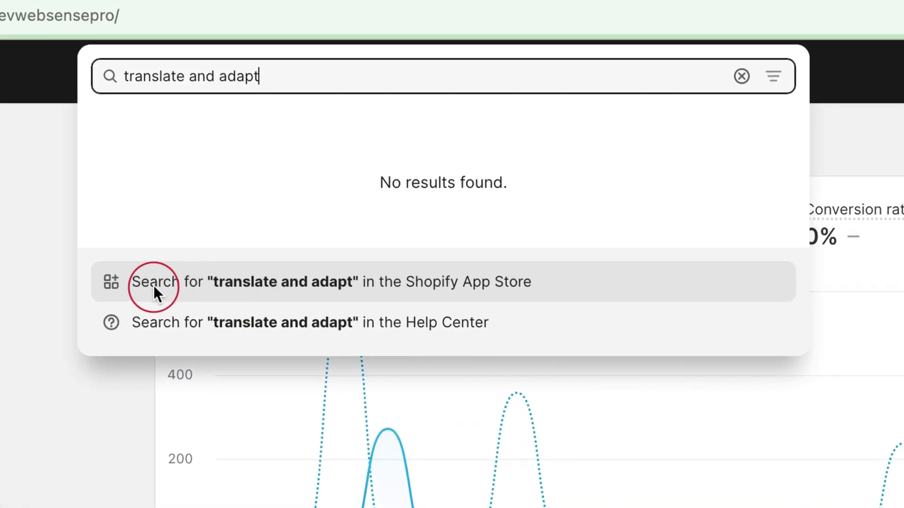
{"action": "left_click", "coordinate": [442, 285]}
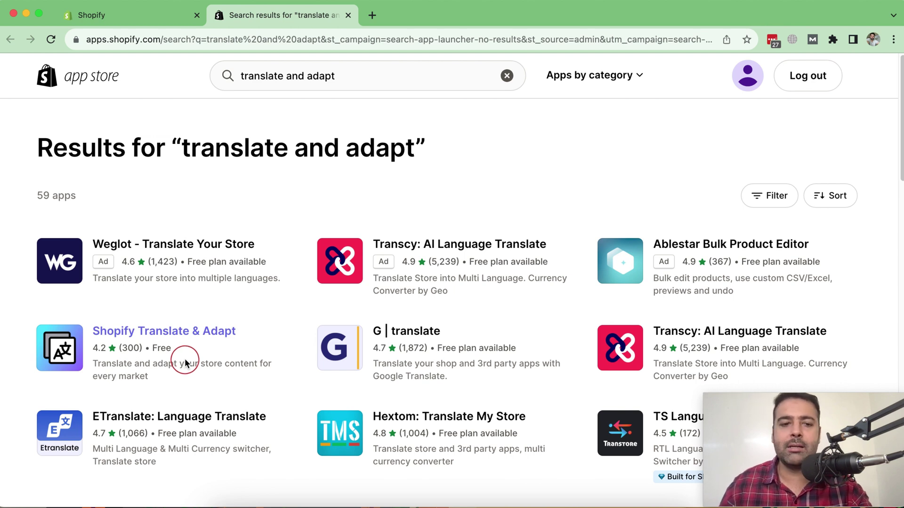
{"action": "left_click", "coordinate": [190, 335]}
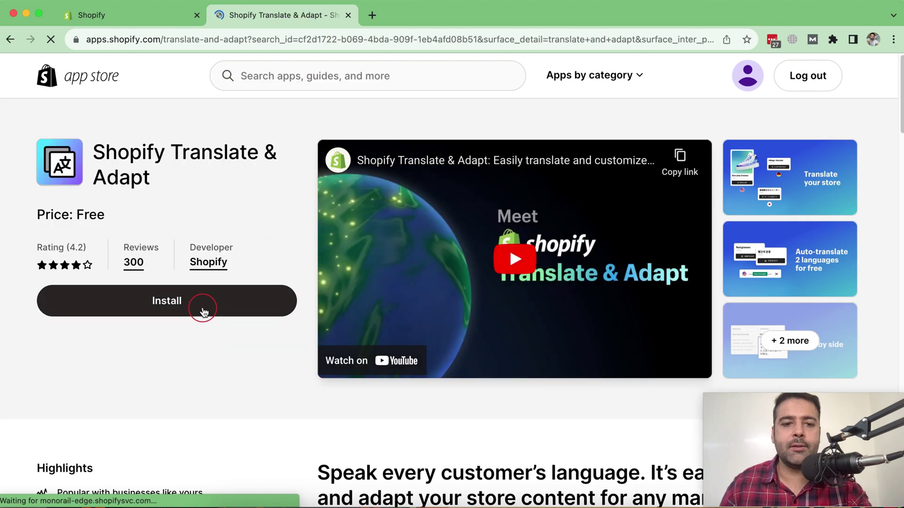
Install the Translate & Adapt app on the store
{"action": "left_click", "coordinate": [203, 311]}
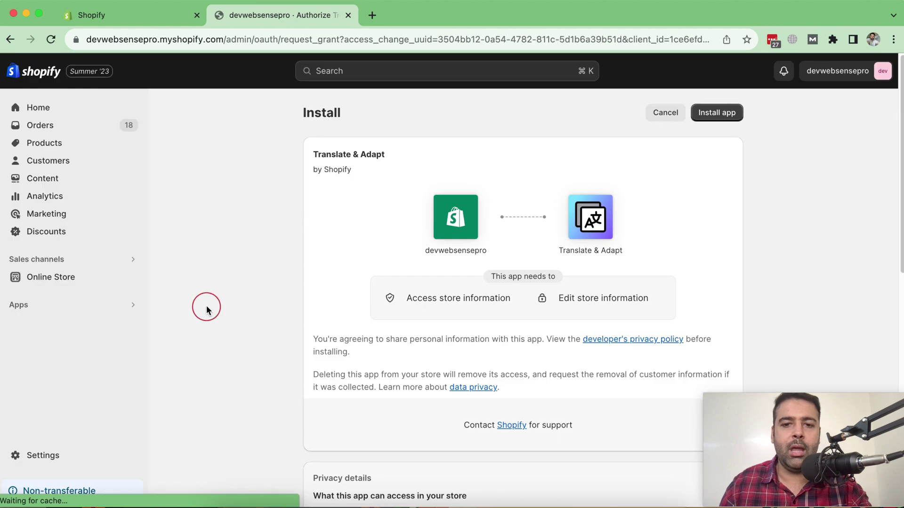
{"action": "scroll", "coordinate": [692, 235], "scroll_direction": "down", "scroll_amount": 3}
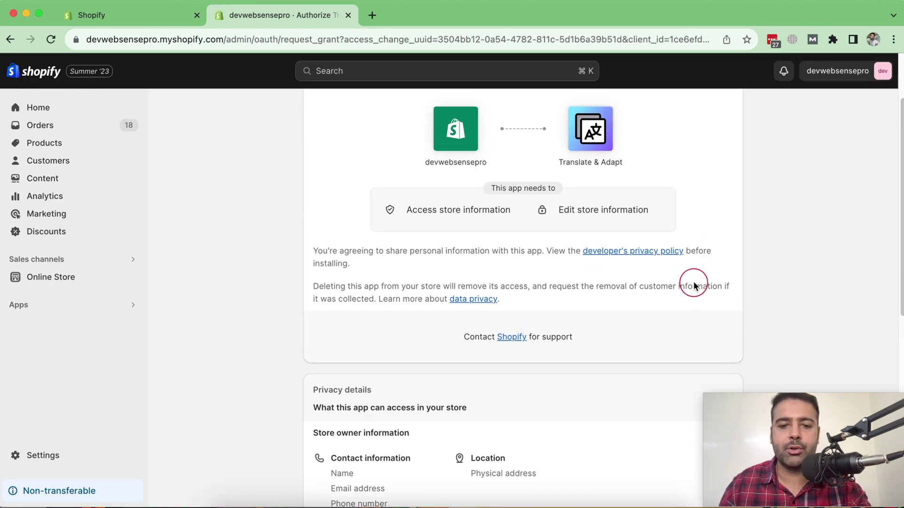
{"action": "scroll", "coordinate": [694, 286], "scroll_direction": "up", "scroll_amount": 3}
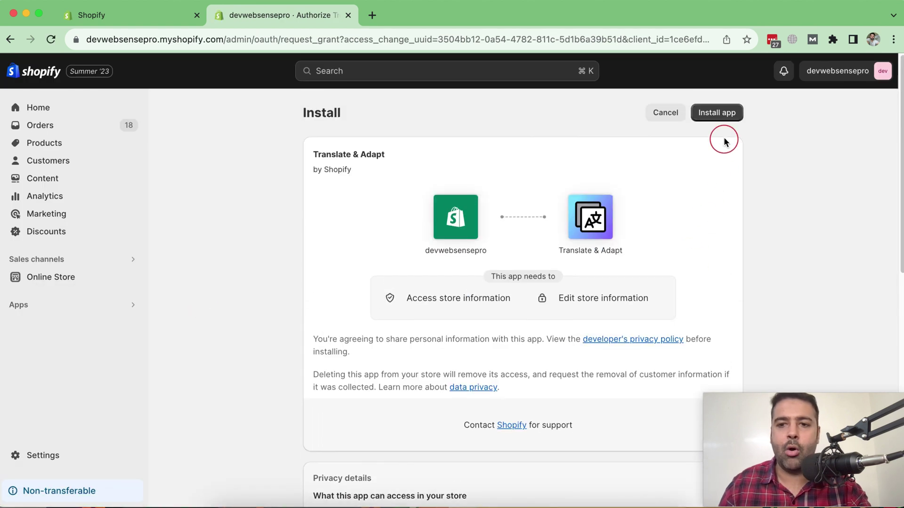
{"action": "left_click", "coordinate": [717, 113]}
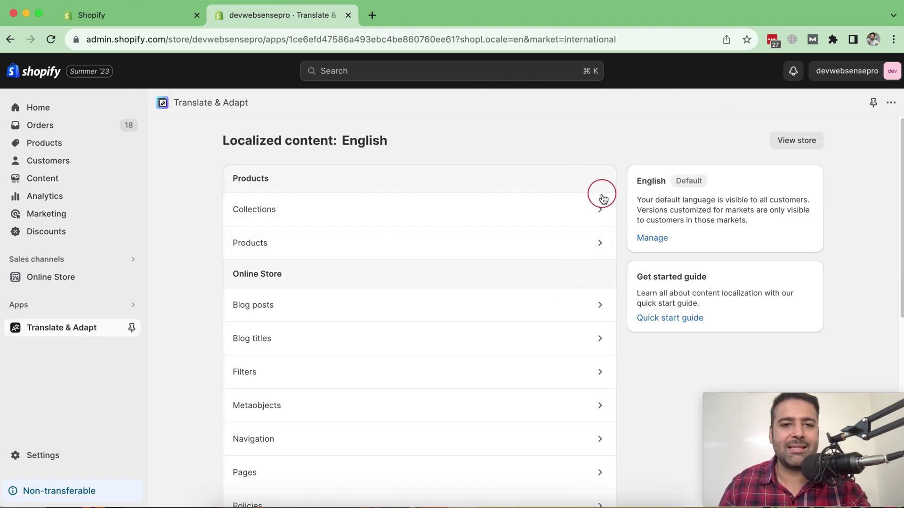
{"action": "scroll", "coordinate": [600, 212], "scroll_direction": "down", "scroll_amount": 5}
Add Spanish as a new store language in the language settings
{"action": "scroll", "coordinate": [606, 329], "scroll_direction": "up", "scroll_amount": 5}
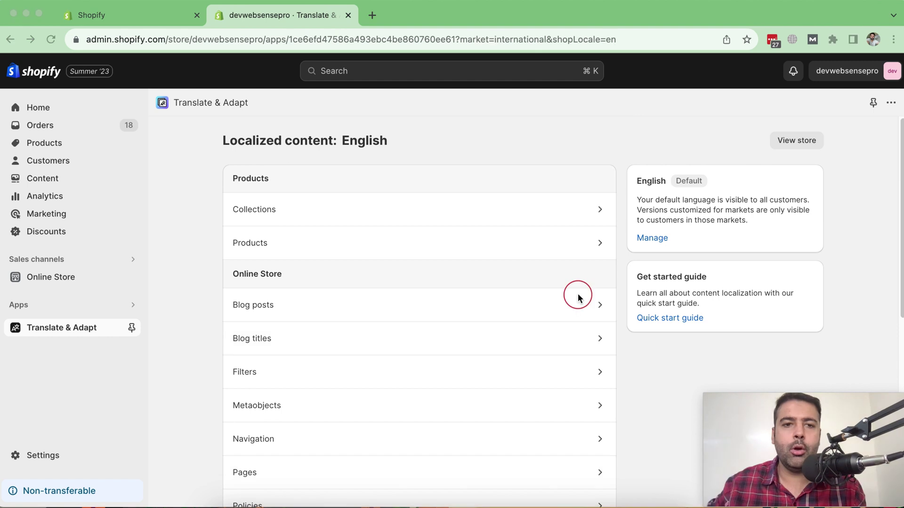
{"action": "left_click", "coordinate": [649, 239]}
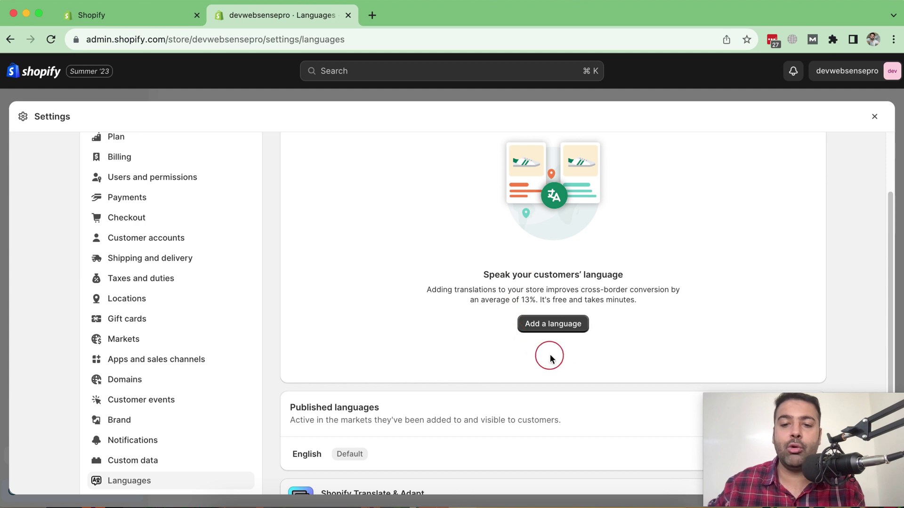
{"action": "left_click", "coordinate": [565, 332]}
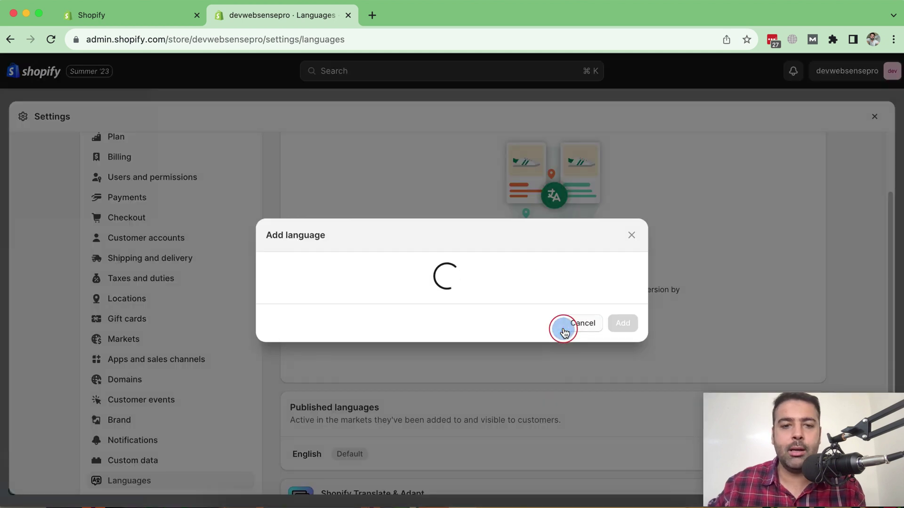
{"action": "left_click", "coordinate": [558, 287]}
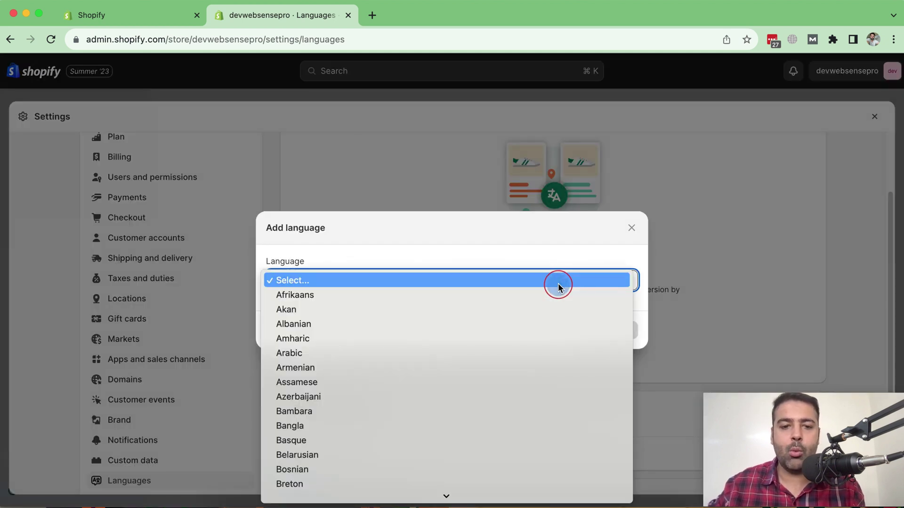
{"action": "type", "text": "spa"}
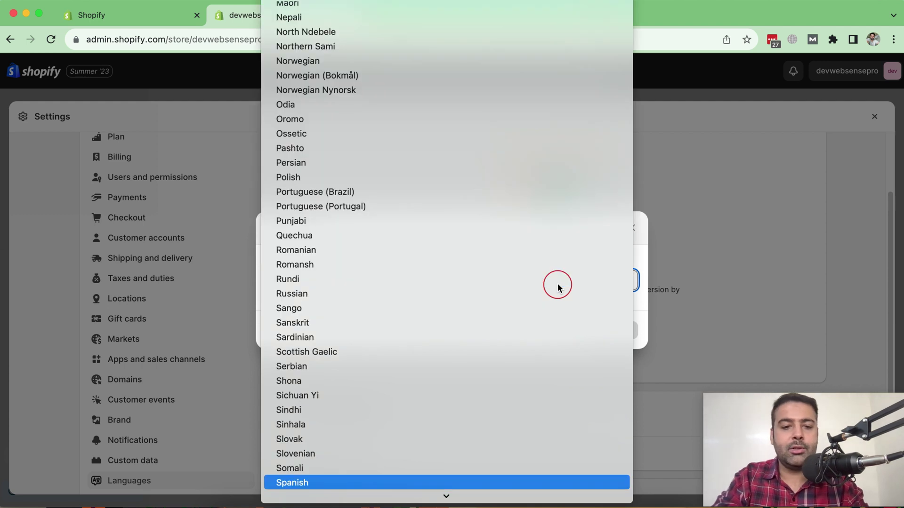
{"action": "key", "text": "Return"}
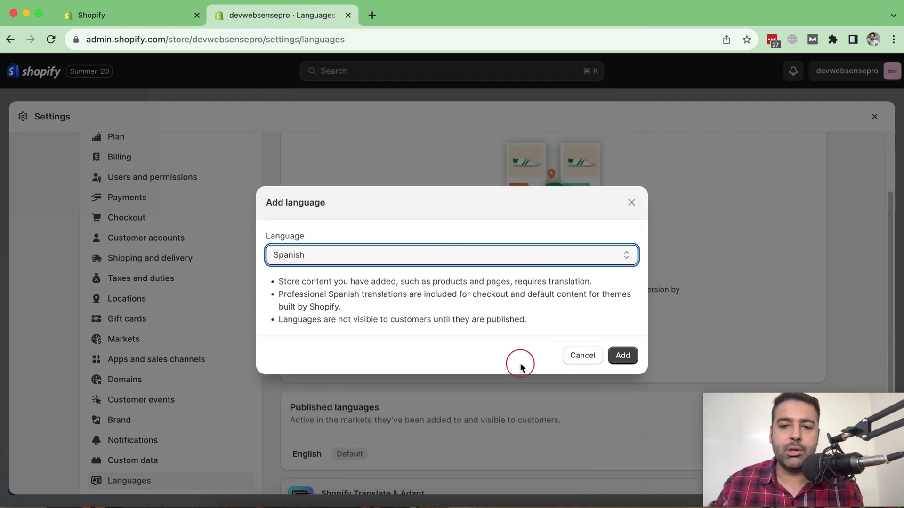
{"action": "left_click", "coordinate": [622, 357]}
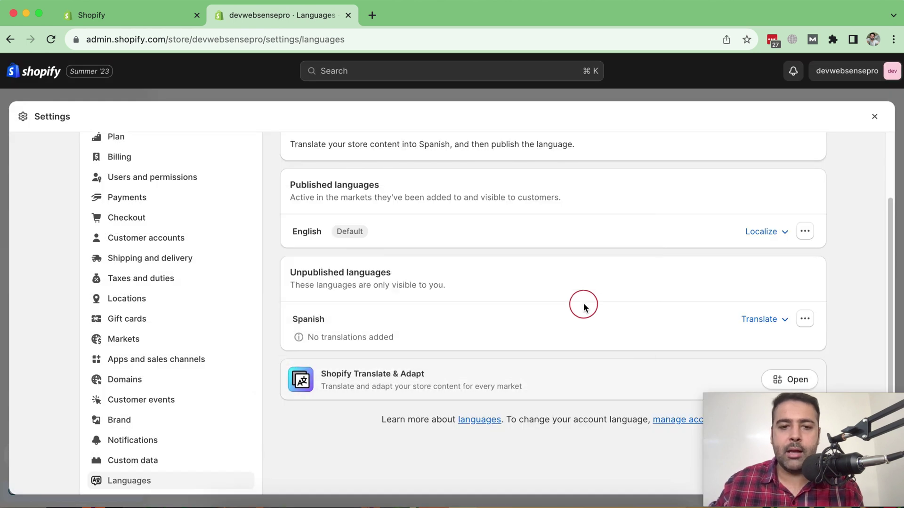
Open the Spanish language's translations in Translate & Adapt
{"action": "scroll", "coordinate": [585, 330], "scroll_direction": "down", "scroll_amount": 5}
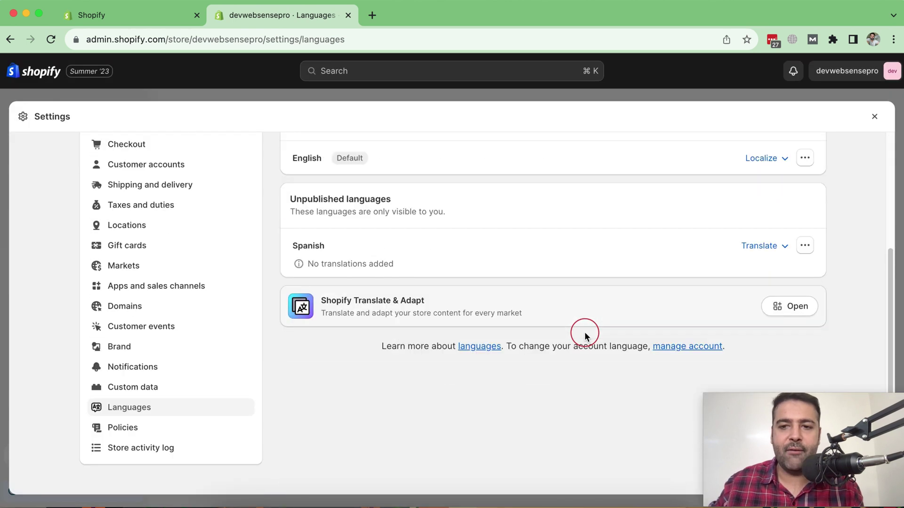
{"action": "left_click", "coordinate": [782, 251]}
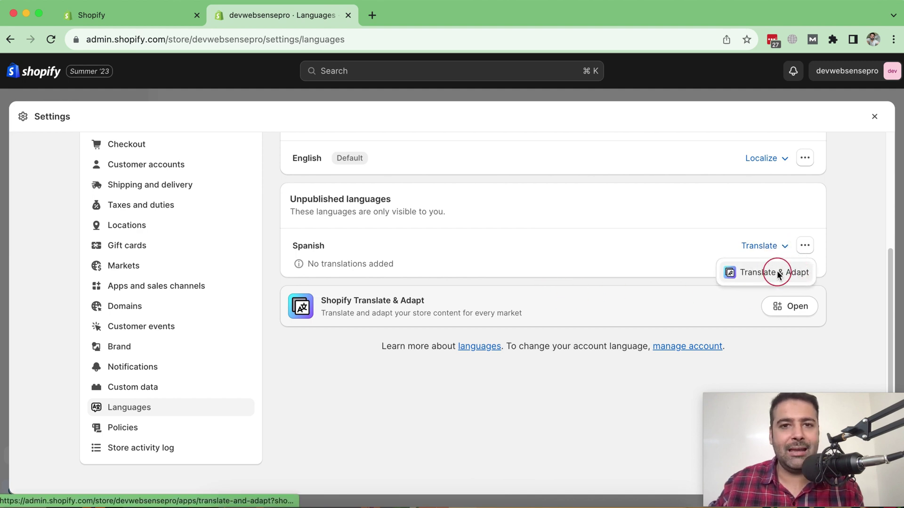
{"action": "left_click", "coordinate": [775, 273]}
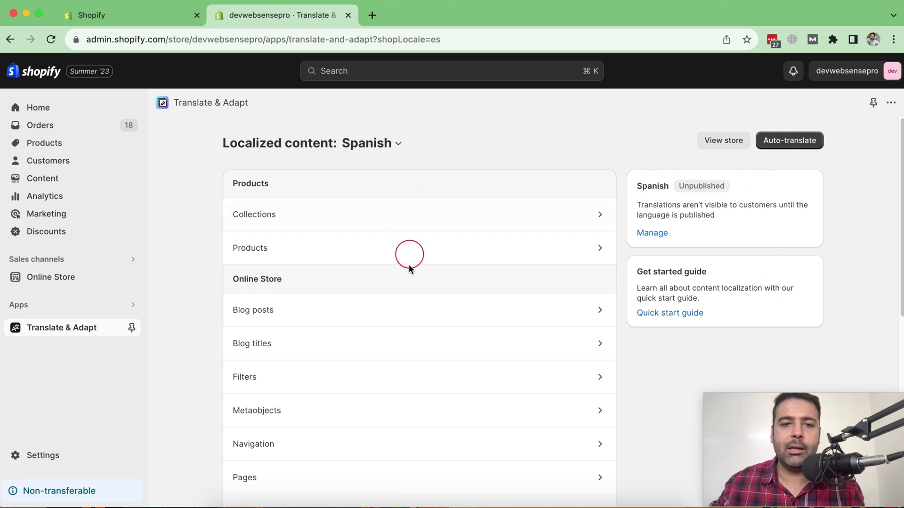
Auto-translate all store content into Spanish with Translate & Adapt
{"action": "scroll", "coordinate": [630, 292], "scroll_direction": "down", "scroll_amount": 5}
{"action": "scroll", "coordinate": [629, 348], "scroll_direction": "down", "scroll_amount": 3}
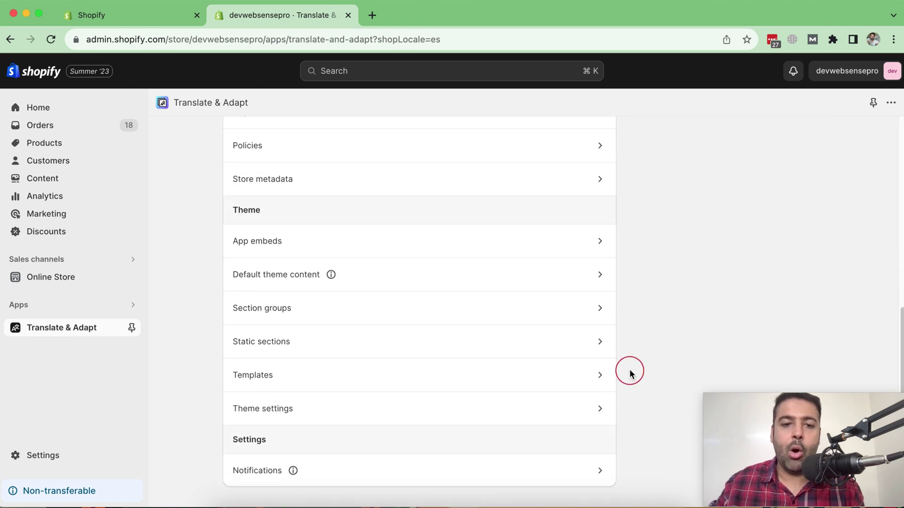
{"action": "scroll", "coordinate": [630, 371], "scroll_direction": "up", "scroll_amount": 10}
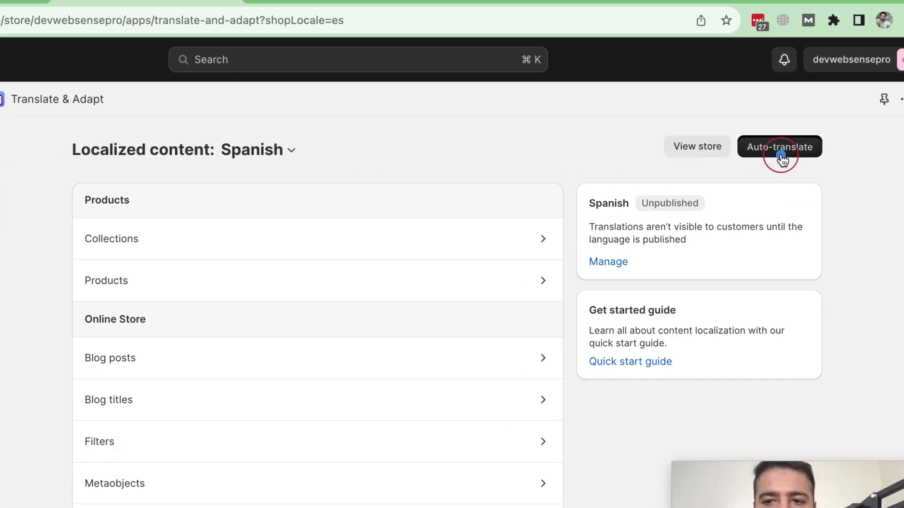
{"action": "left_click", "coordinate": [762, 179]}
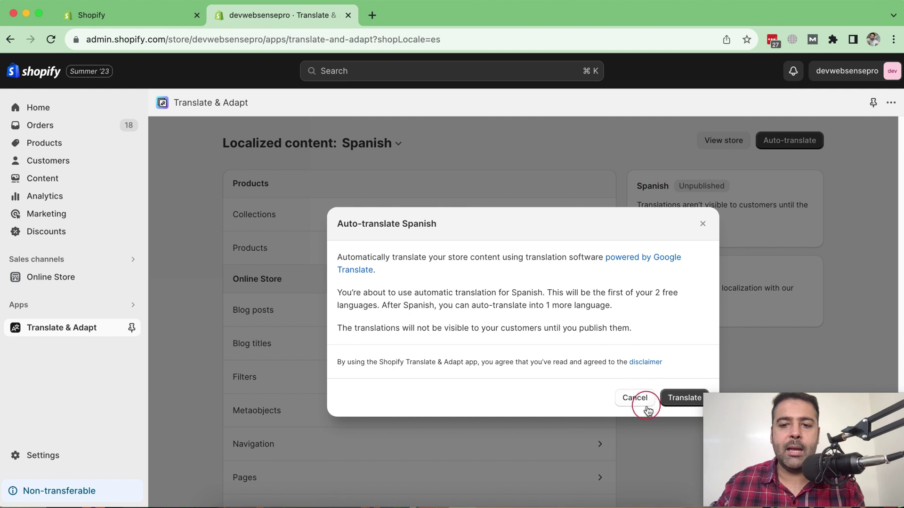
{"action": "left_click", "coordinate": [772, 460]}
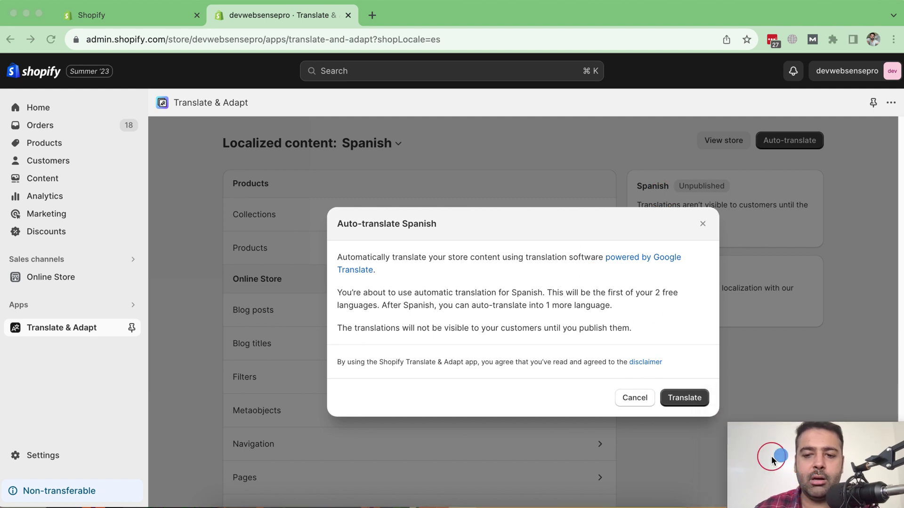
{"action": "left_click", "coordinate": [685, 398]}
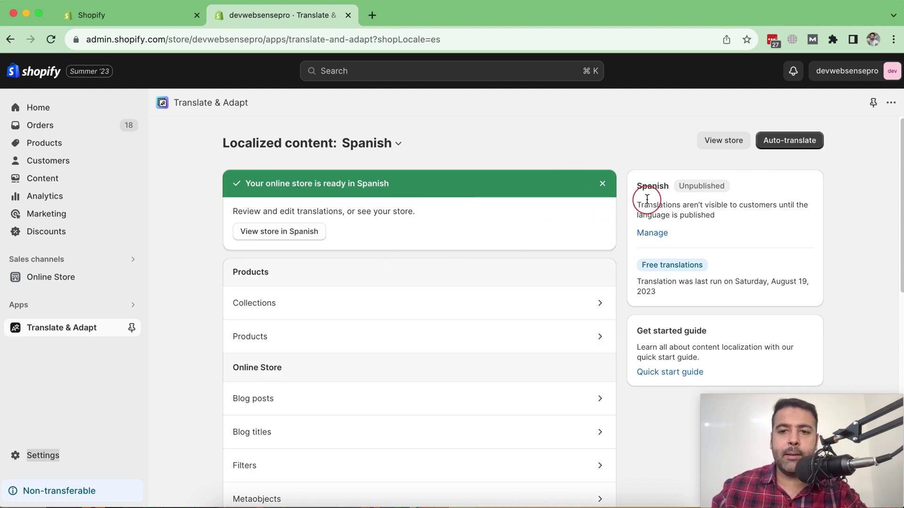
Open the store's Settings > Languages page
{"action": "left_click_drag", "start_coordinate": [639, 188], "coordinate": [729, 186]}
{"action": "left_click", "coordinate": [783, 235]}
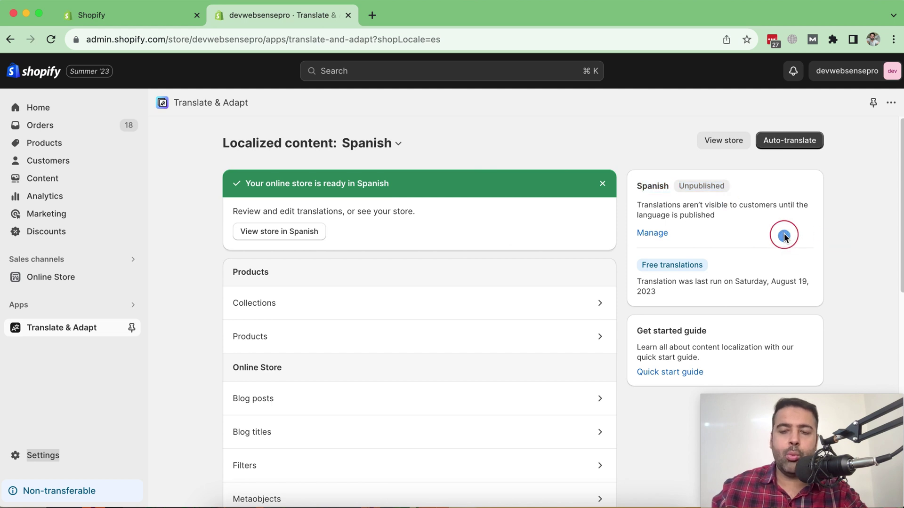
{"action": "left_click", "coordinate": [64, 463]}
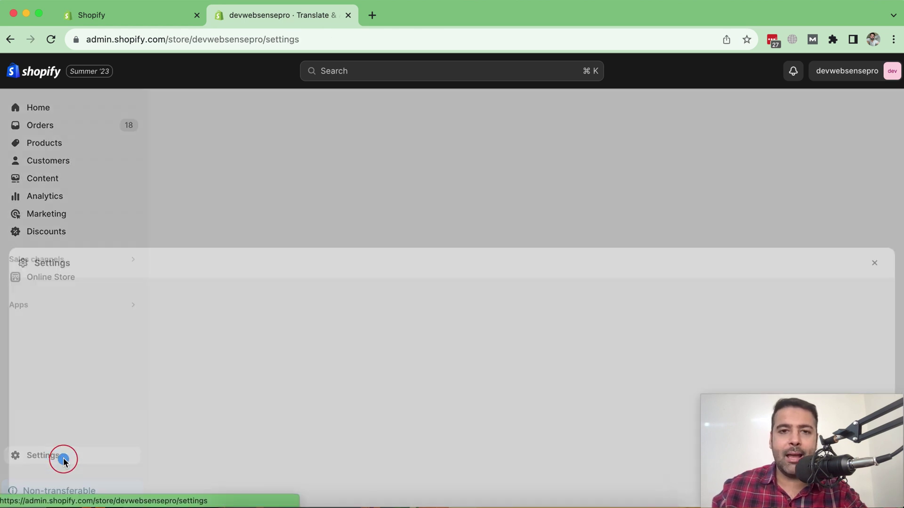
{"action": "scroll", "coordinate": [181, 297], "scroll_direction": "down", "scroll_amount": 7}
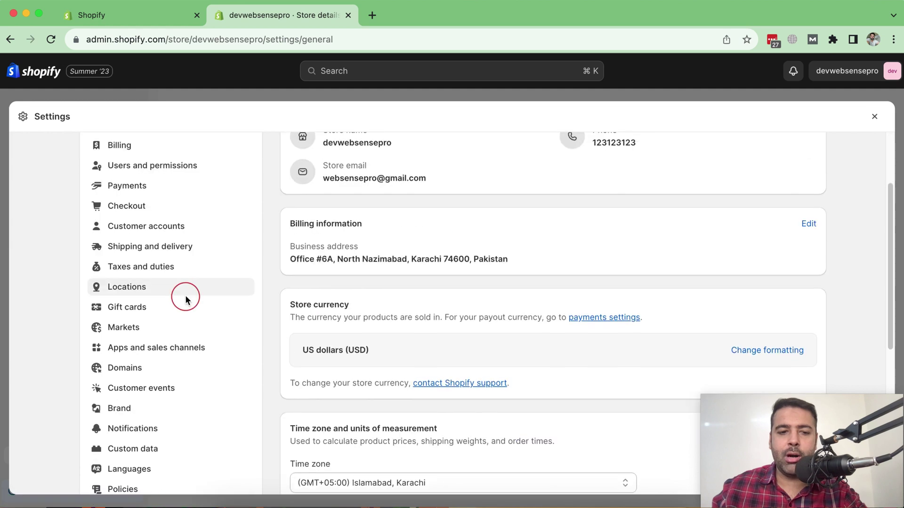
{"action": "scroll", "coordinate": [210, 305], "scroll_direction": "up", "scroll_amount": 4}
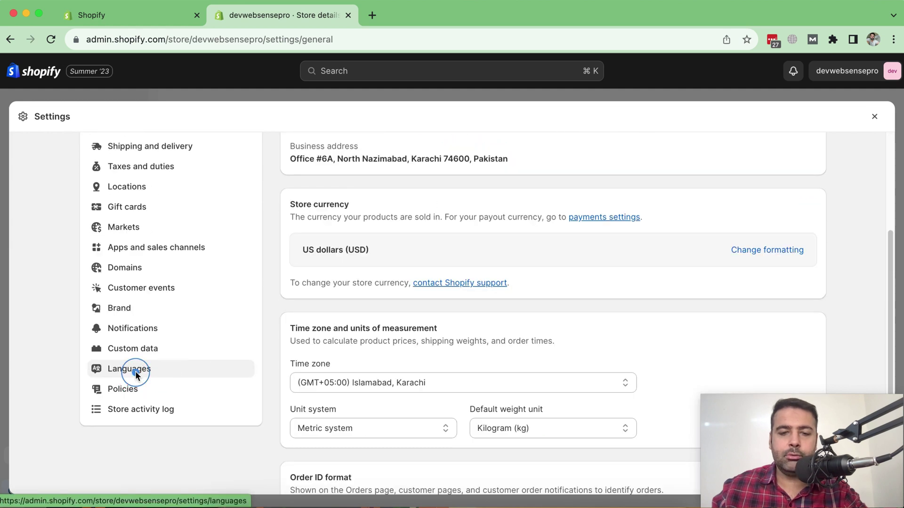
{"action": "left_click", "coordinate": [135, 371]}
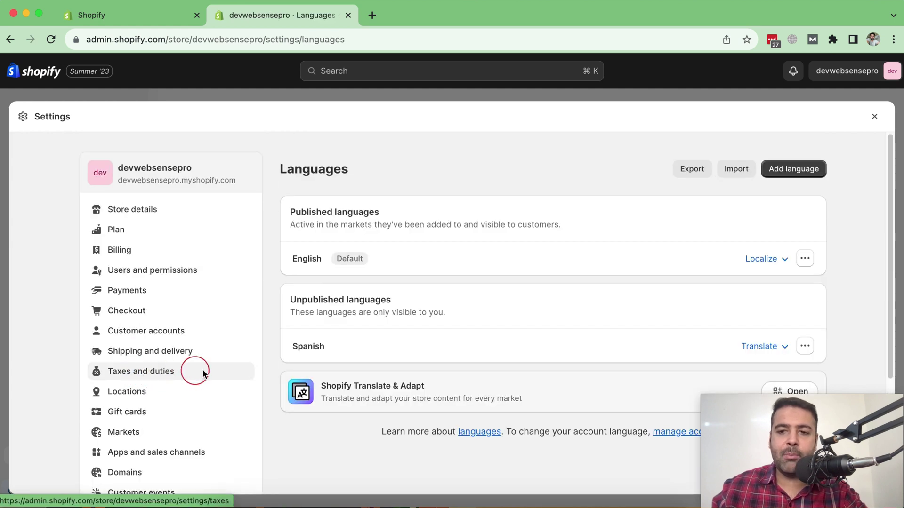
Publish Spanish from its row's more-actions menu so it joins English under Published languages
{"action": "scroll", "coordinate": [793, 208], "scroll_direction": "down", "scroll_amount": 3}
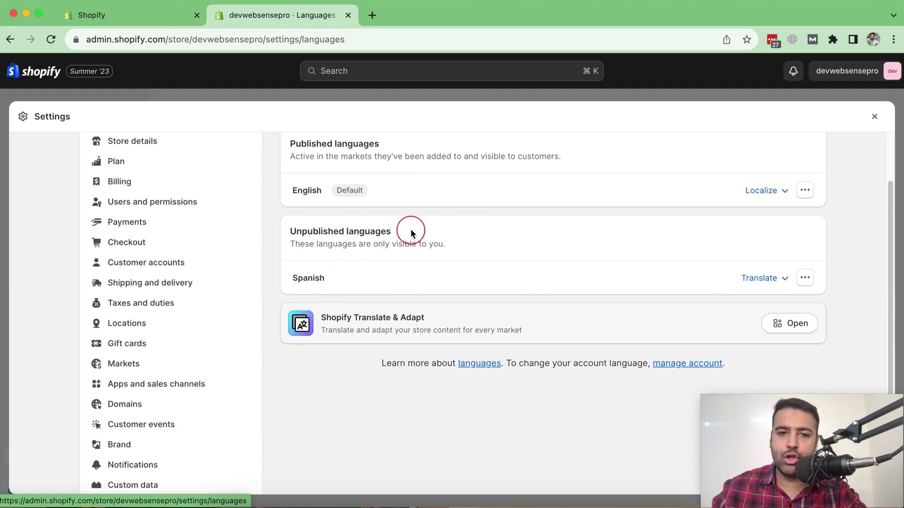
{"action": "left_click", "coordinate": [804, 282]}
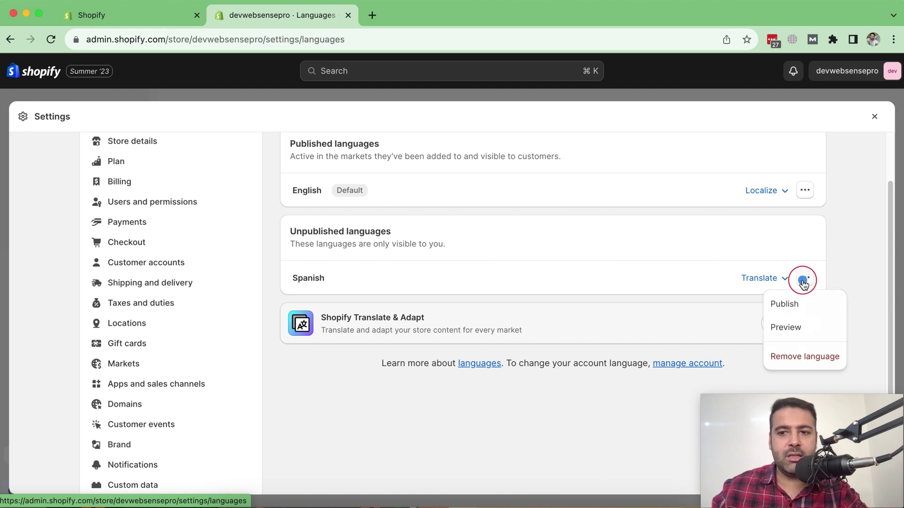
{"action": "left_click", "coordinate": [798, 311]}
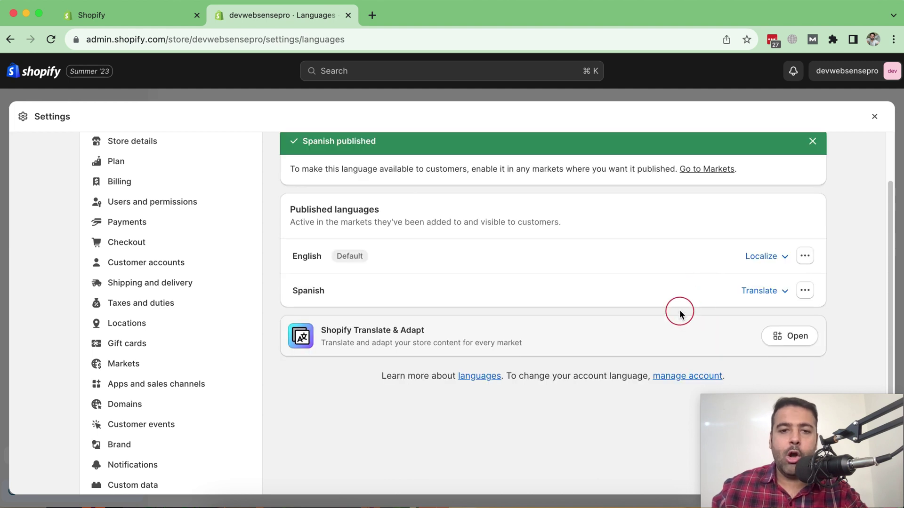
{"action": "scroll", "coordinate": [659, 311], "scroll_direction": "up", "scroll_amount": 2}
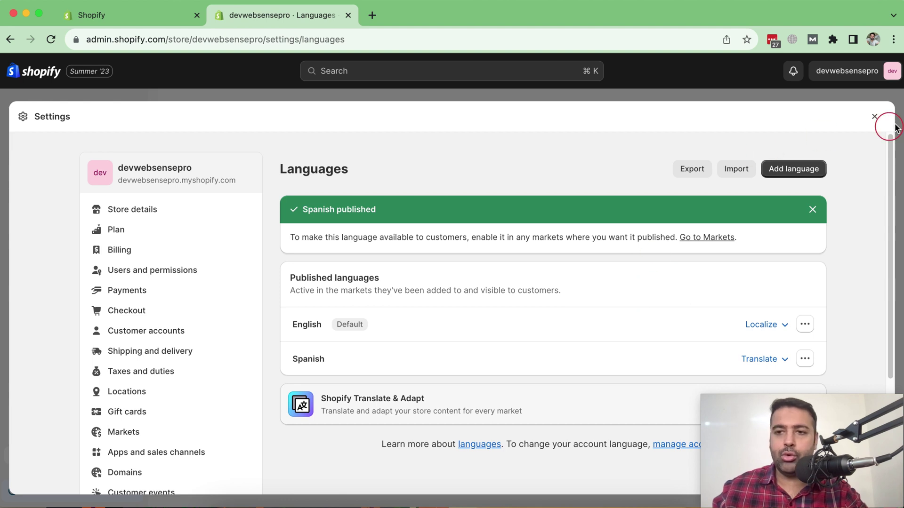
Close Settings and open the live storefront in a new tab, showing its language choices
{"action": "left_click", "coordinate": [874, 116]}
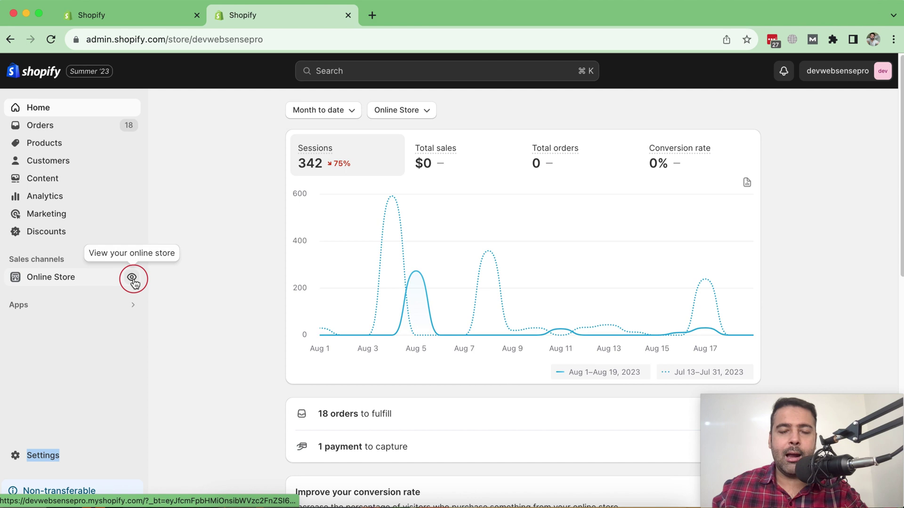
{"action": "left_click", "coordinate": [133, 279]}
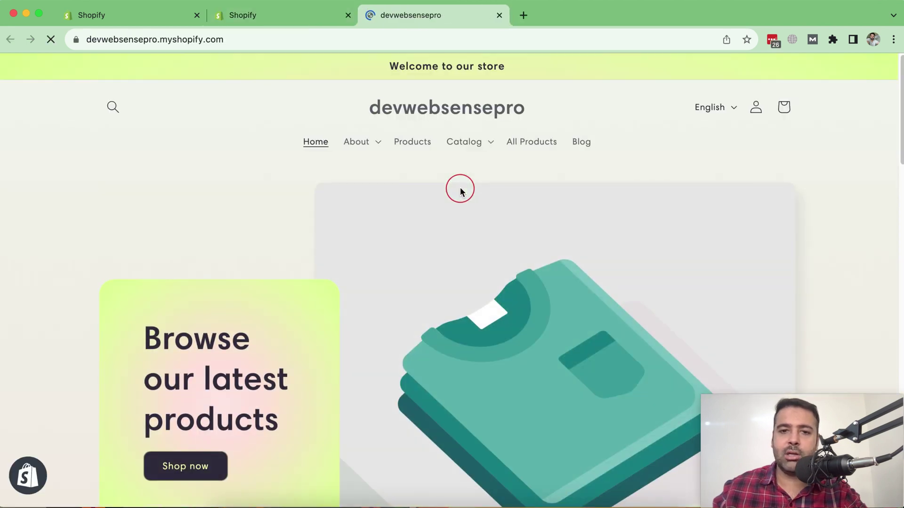
{"action": "scroll", "coordinate": [814, 224], "scroll_direction": "down", "scroll_amount": 10}
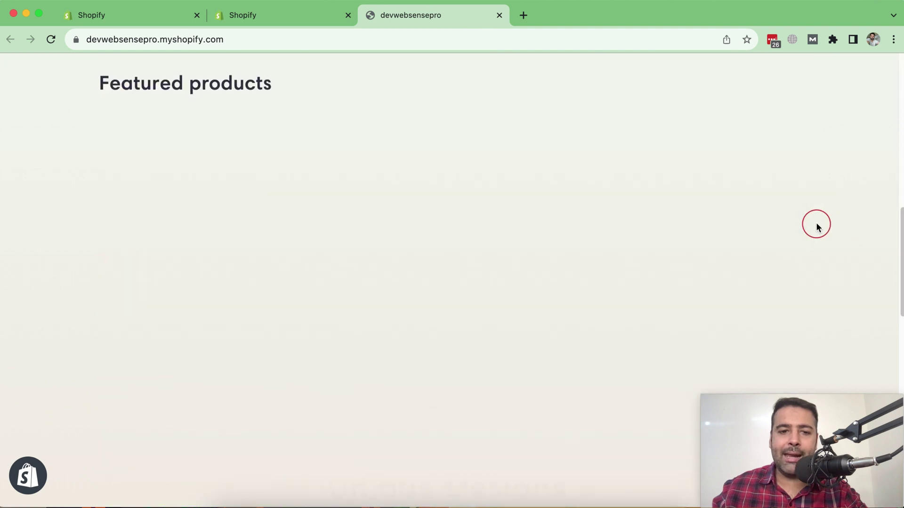
{"action": "scroll", "coordinate": [816, 224], "scroll_direction": "up", "scroll_amount": 10}
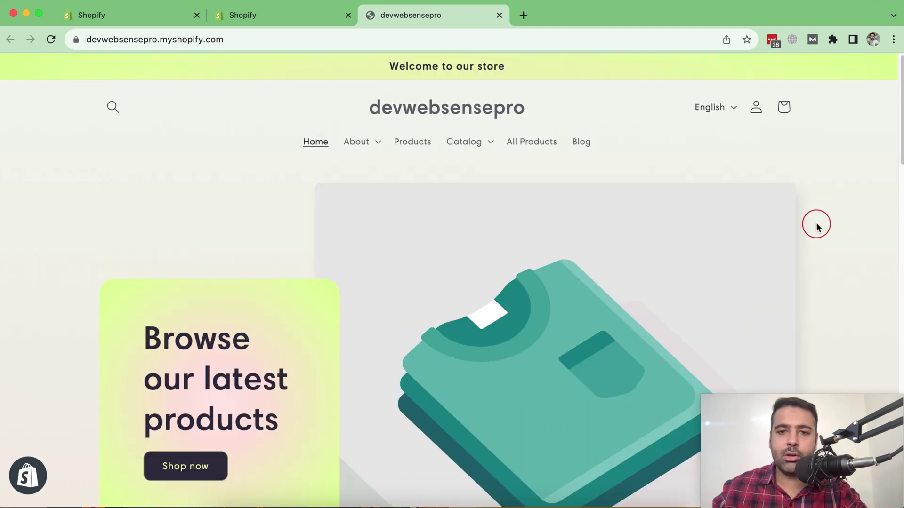
{"action": "left_click", "coordinate": [733, 107]}
Switch the storefront to Español and scroll through the Spanish homepage
{"action": "left_click", "coordinate": [685, 165]}
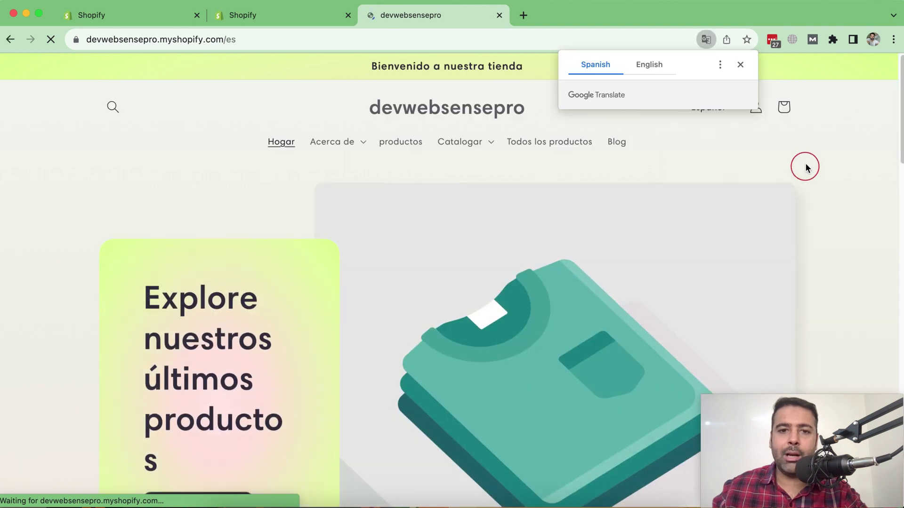
{"action": "scroll", "coordinate": [813, 147], "scroll_direction": "down", "scroll_amount": 3}
{"action": "scroll", "coordinate": [813, 147], "scroll_direction": "down", "scroll_amount": 15}
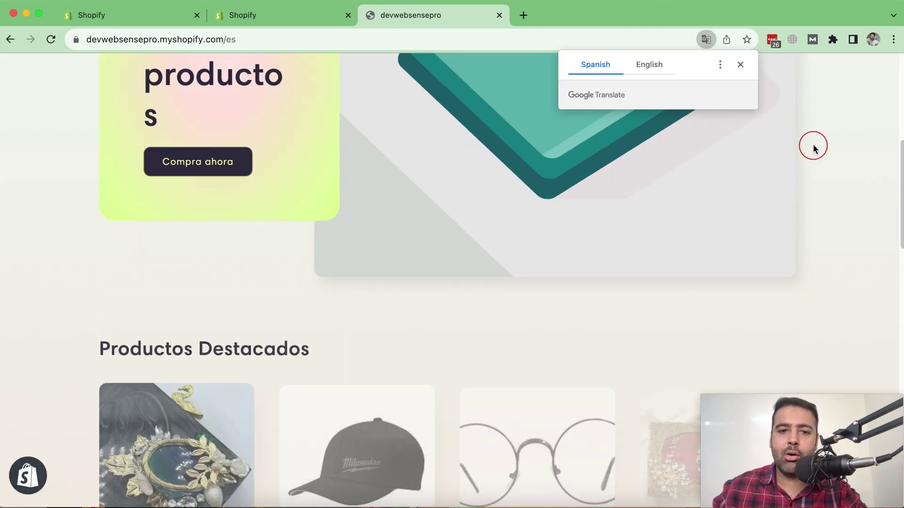
{"action": "scroll", "coordinate": [814, 147], "scroll_direction": "down", "scroll_amount": 10}
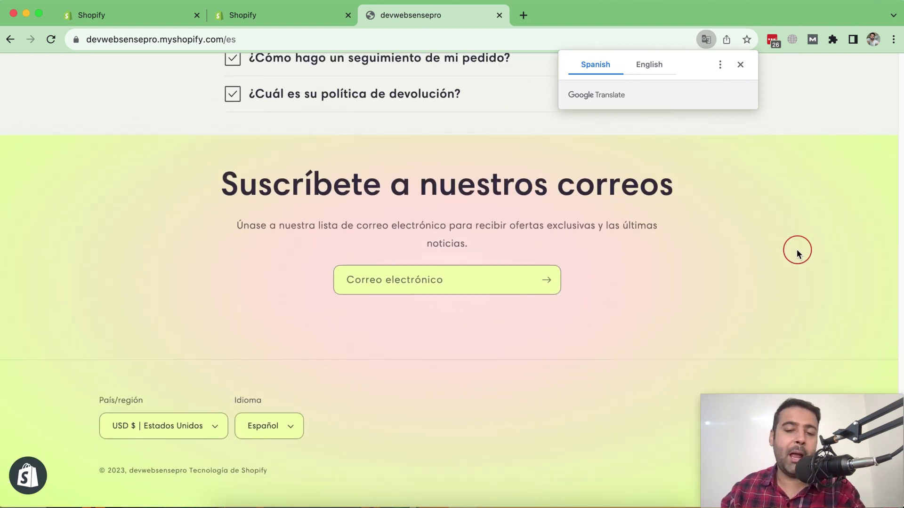
{"action": "scroll", "coordinate": [797, 253], "scroll_direction": "up", "scroll_amount": 9}
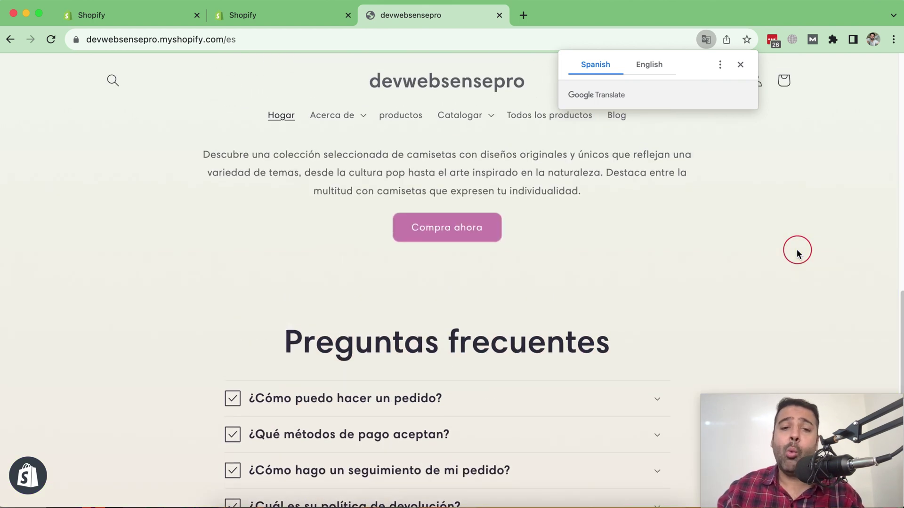
{"action": "scroll", "coordinate": [797, 253], "scroll_direction": "up", "scroll_amount": 4}
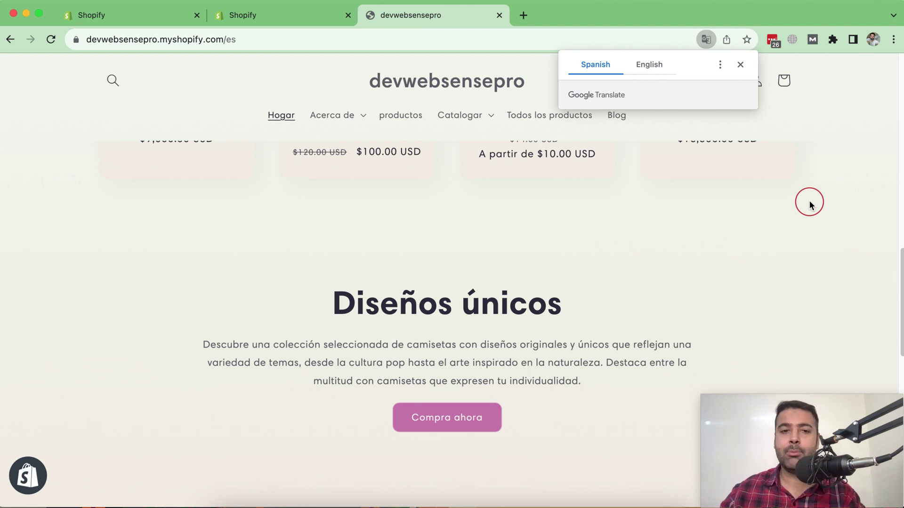
{"action": "scroll", "coordinate": [725, 260], "scroll_direction": "up", "scroll_amount": 10}
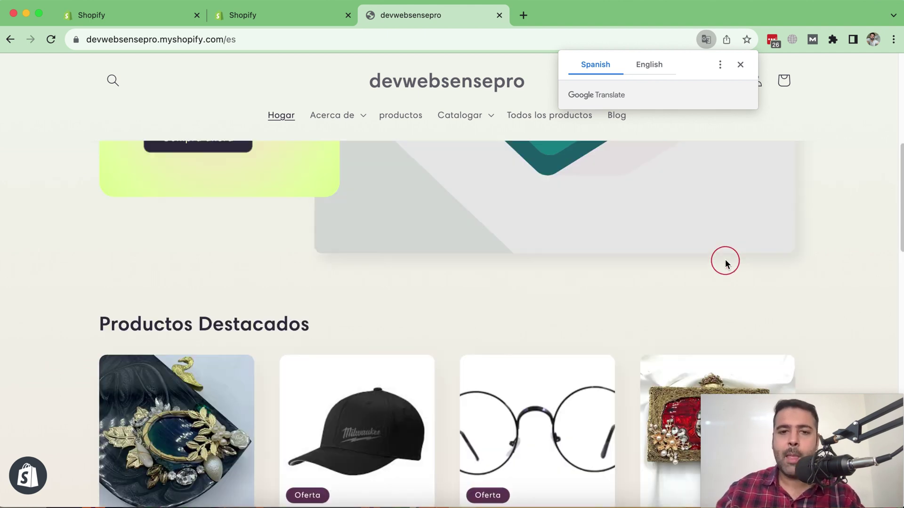
{"action": "scroll", "coordinate": [706, 229], "scroll_direction": "down", "scroll_amount": 2}
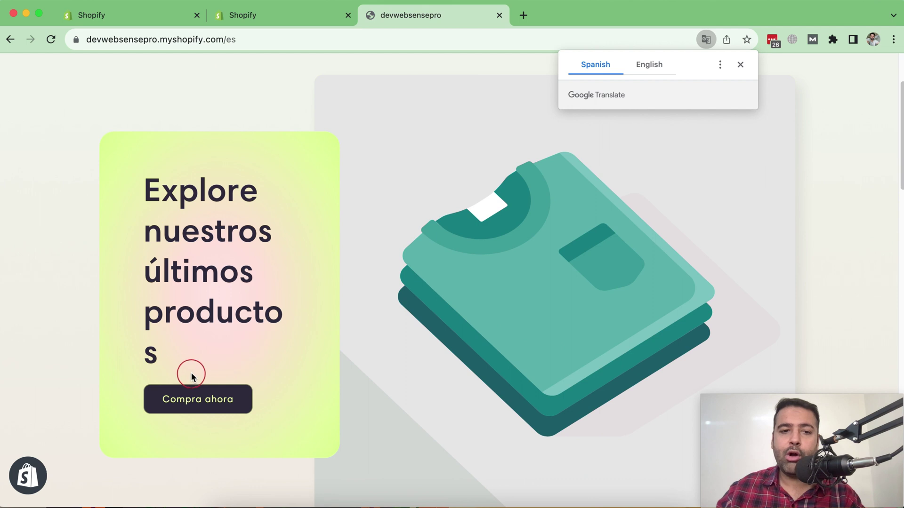
Select the word Explore in the hero heading, then return to the admin tab
{"action": "left_click_drag", "start_coordinate": [170, 363], "coordinate": [148, 337]}
{"action": "left_click", "coordinate": [141, 187]}
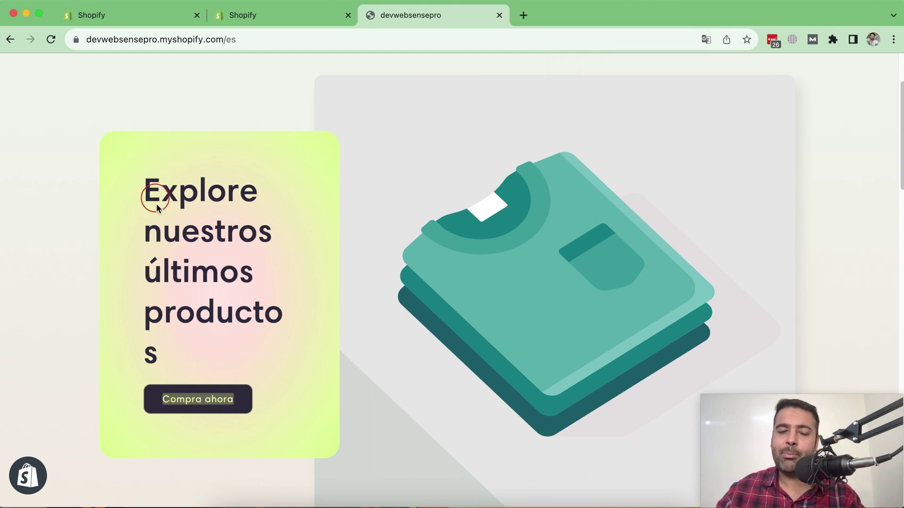
{"action": "left_click_drag", "start_coordinate": [149, 187], "coordinate": [255, 191]}
{"action": "right_click", "coordinate": [302, 322]}
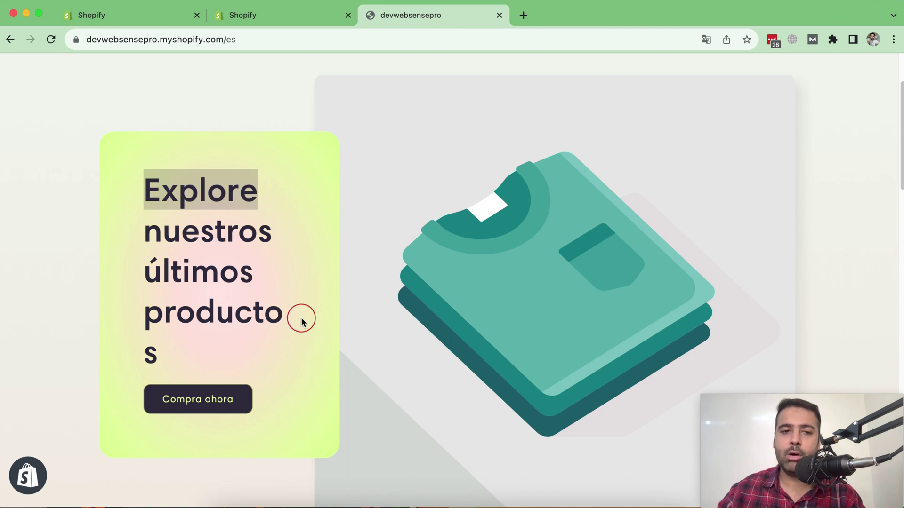
{"action": "scroll", "coordinate": [300, 319], "scroll_direction": "up", "scroll_amount": 3}
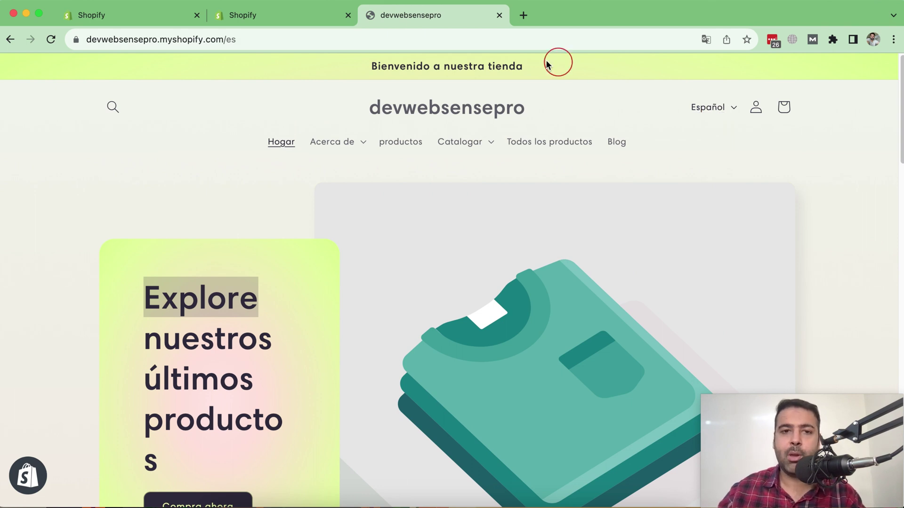
{"action": "left_click", "coordinate": [304, 23]}
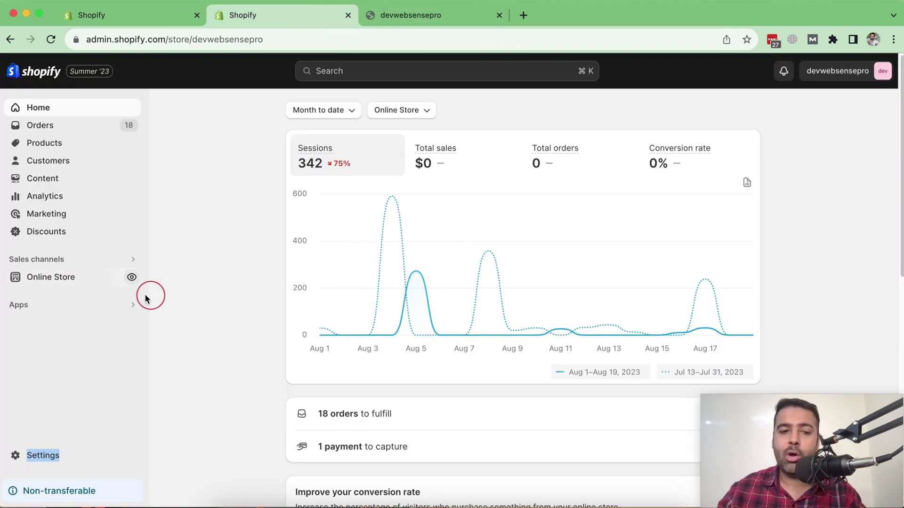
Customize the current Sense theme from Online Store > Themes
{"action": "left_click", "coordinate": [69, 284]}
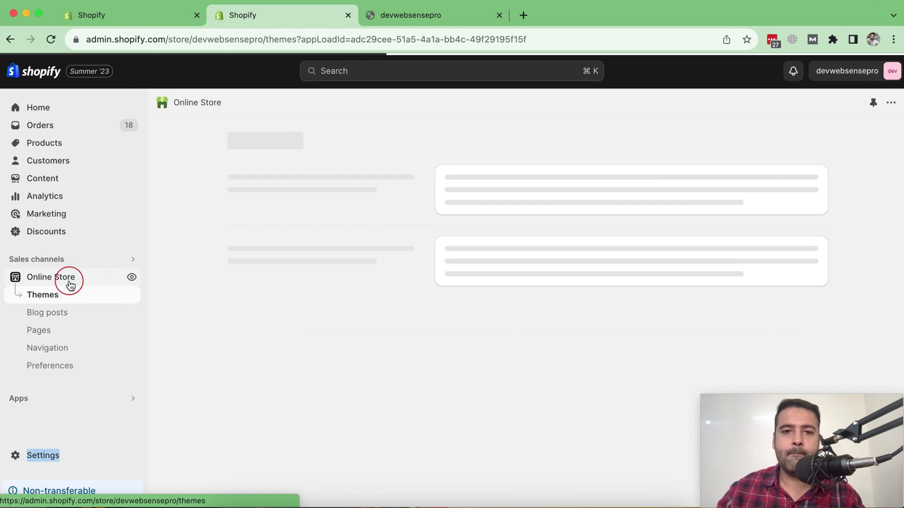
{"action": "scroll", "coordinate": [711, 121], "scroll_direction": "down", "scroll_amount": 5}
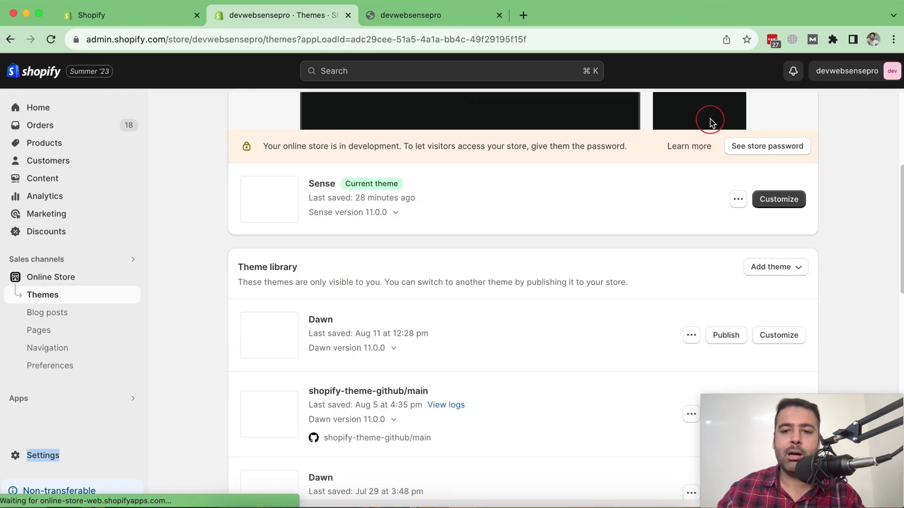
{"action": "left_click", "coordinate": [776, 200]}
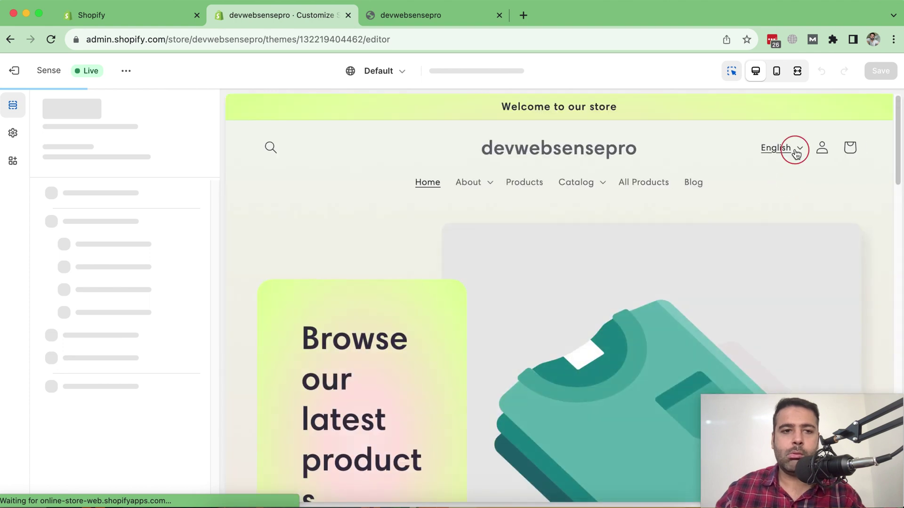
Localize the 'Browse our latest products' hero heading via its App Actions menu in Translate & Adapt
{"action": "scroll", "coordinate": [791, 149], "scroll_direction": "down", "scroll_amount": 3}
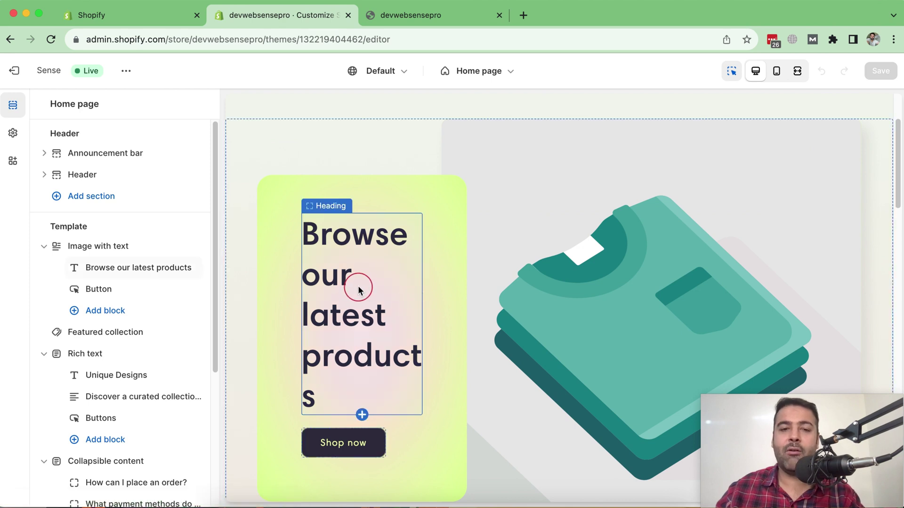
{"action": "left_click", "coordinate": [364, 259]}
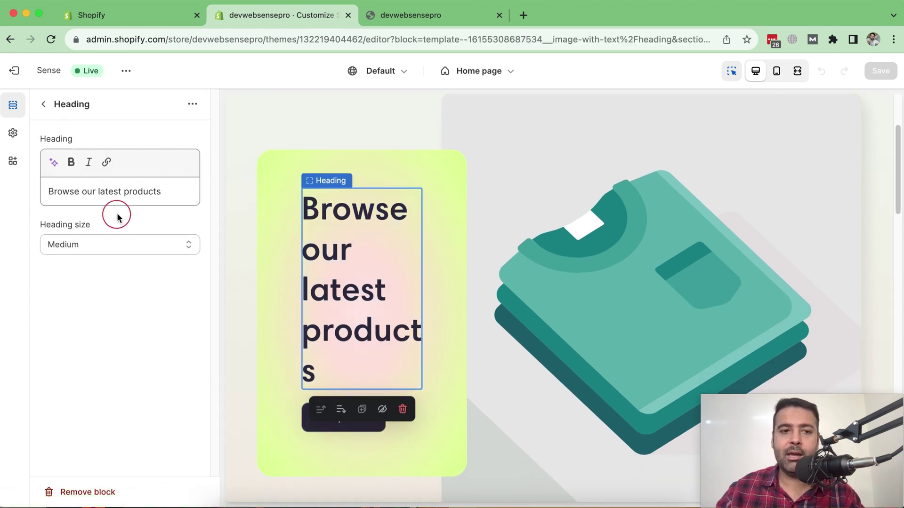
{"action": "left_click", "coordinate": [163, 196]}
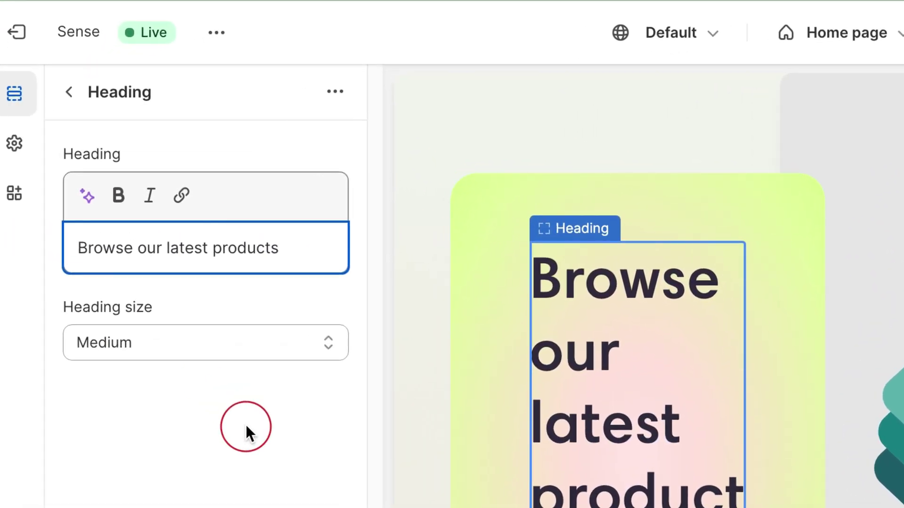
{"action": "left_click", "coordinate": [335, 94]}
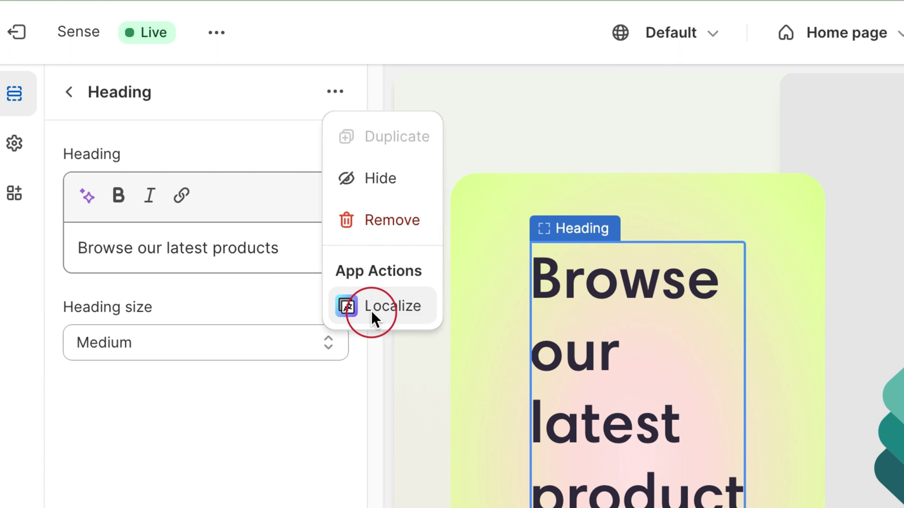
{"action": "left_click", "coordinate": [372, 311]}
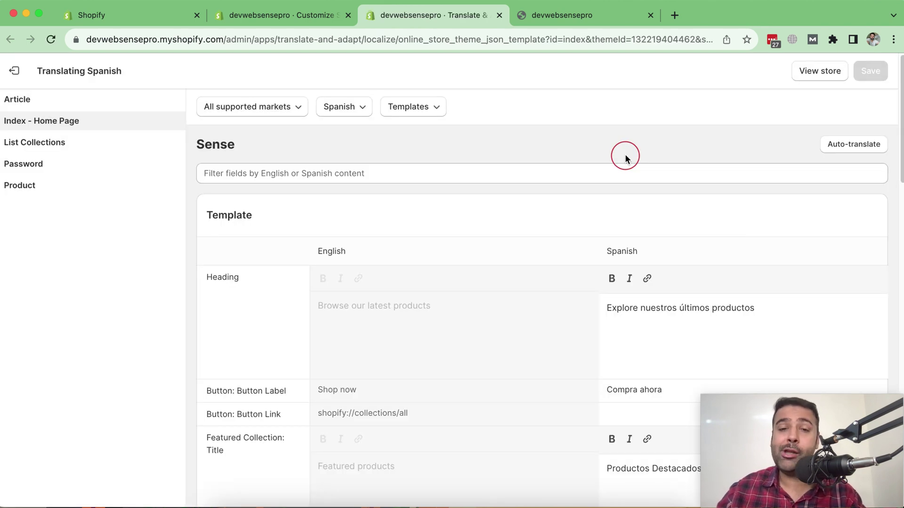
{"action": "scroll", "coordinate": [625, 159], "scroll_direction": "down", "scroll_amount": 3}
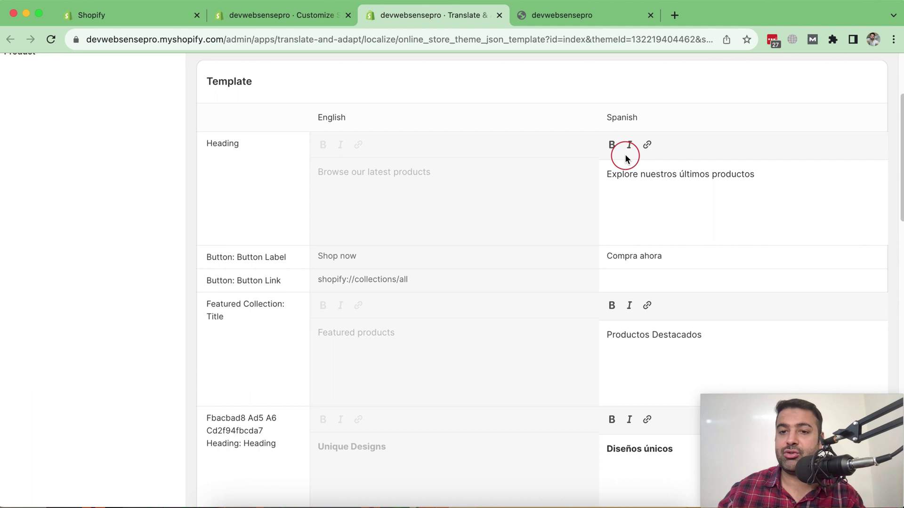
{"action": "left_click_drag", "start_coordinate": [317, 118], "coordinate": [358, 120]}
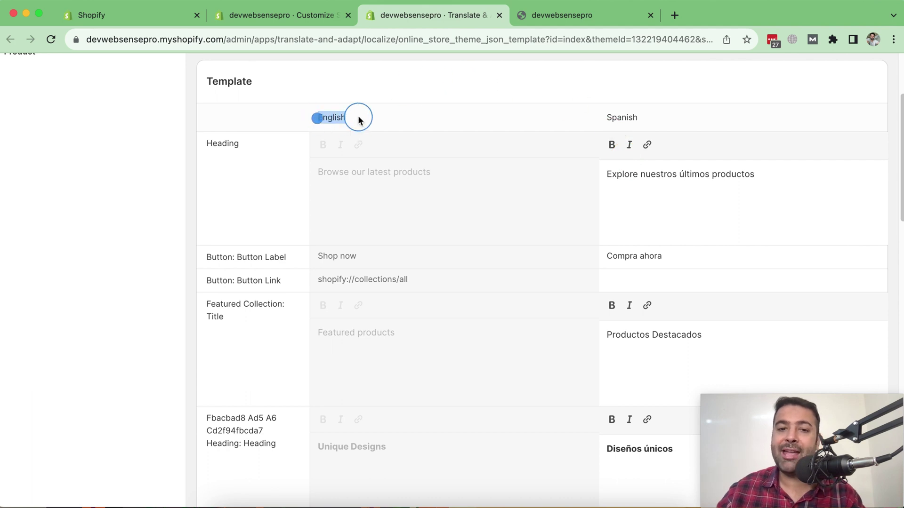
{"action": "left_click_drag", "start_coordinate": [602, 117], "coordinate": [652, 121]}
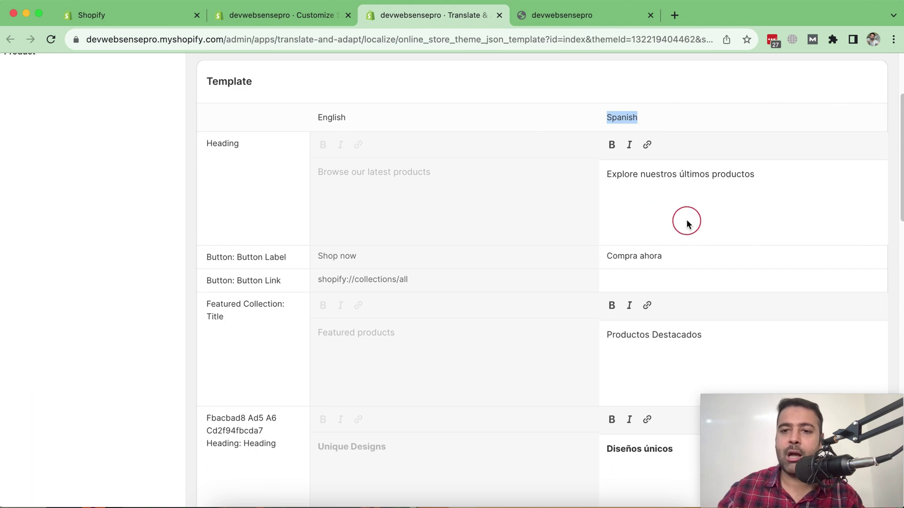
{"action": "left_click_drag", "start_coordinate": [760, 176], "coordinate": [602, 175]}
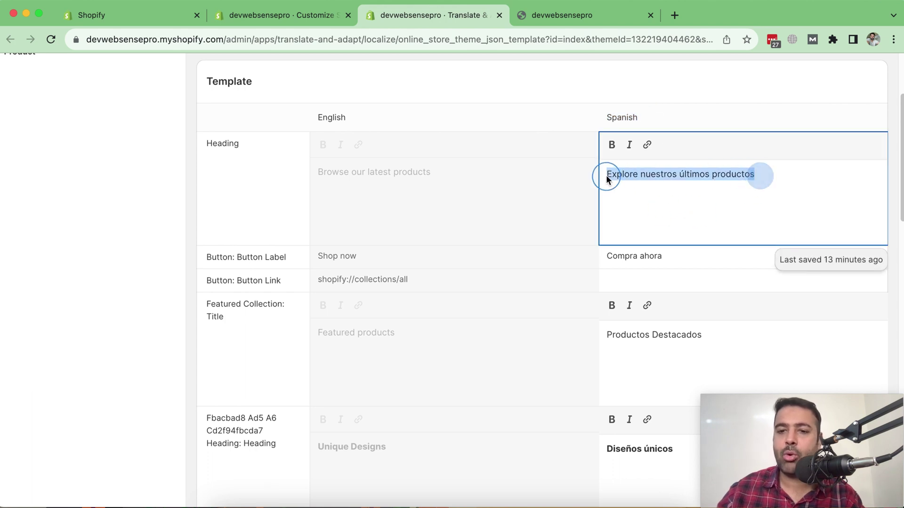
{"action": "left_click", "coordinate": [638, 228]}
{"action": "scroll", "coordinate": [692, 188], "scroll_direction": "down", "scroll_amount": 4}
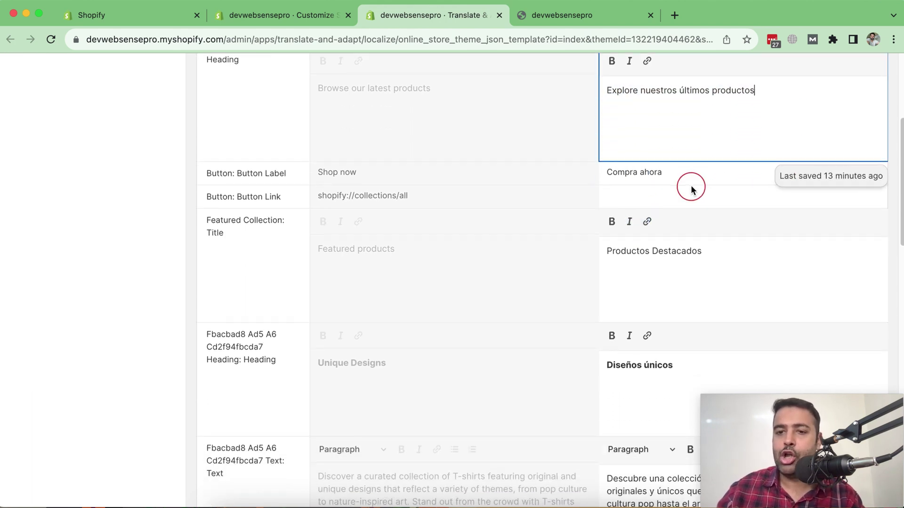
{"action": "left_click", "coordinate": [716, 166]}
{"action": "left_click", "coordinate": [650, 171]}
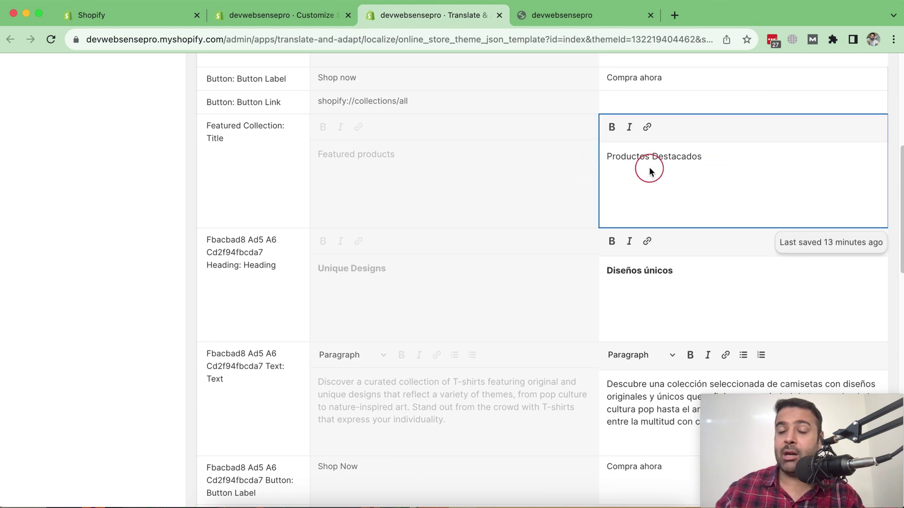
{"action": "scroll", "coordinate": [654, 170], "scroll_direction": "down", "scroll_amount": 7}
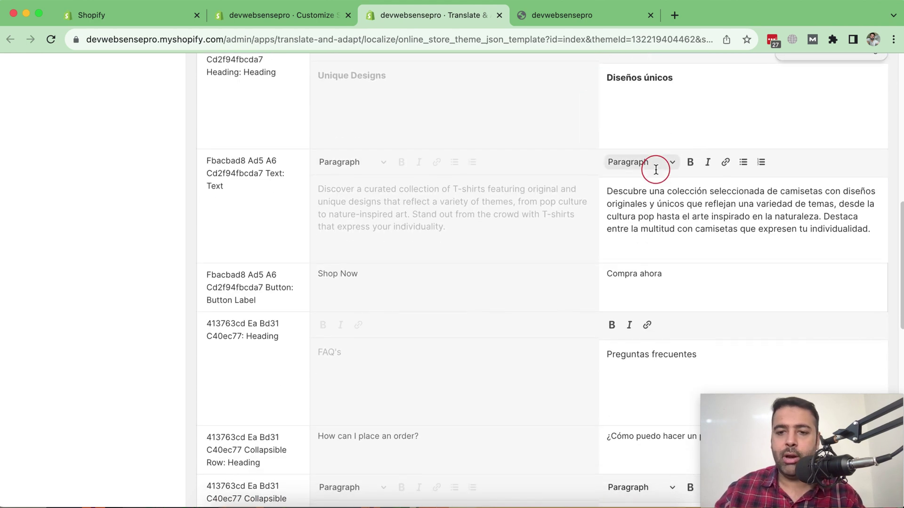
{"action": "scroll", "coordinate": [659, 223], "scroll_direction": "down", "scroll_amount": 8}
{"action": "scroll", "coordinate": [642, 287], "scroll_direction": "up", "scroll_amount": 18}
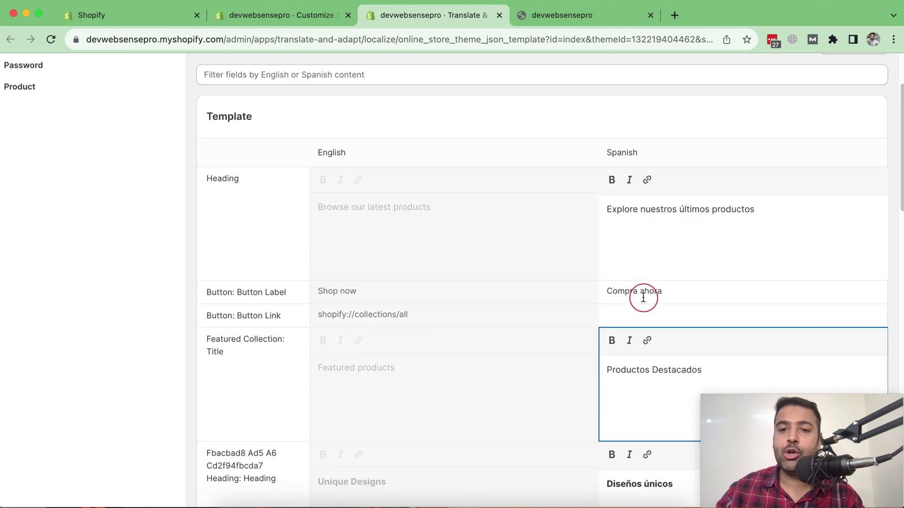